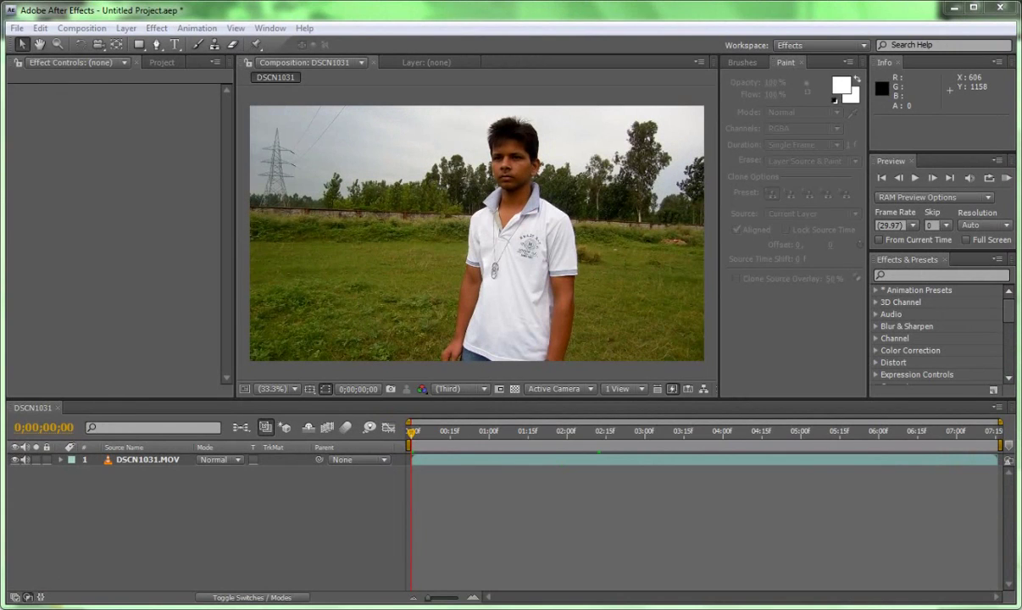
# Open the frndz footage folder and play the DSCN1031 clip to preview it
pyautogui.moveTo(170, 607)
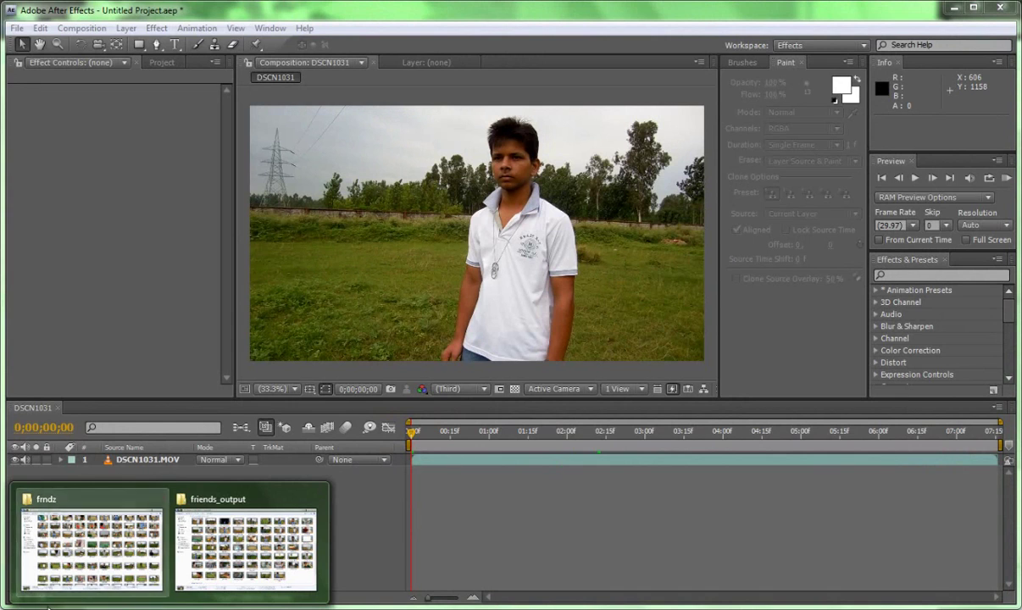
pyautogui.click(92, 549)
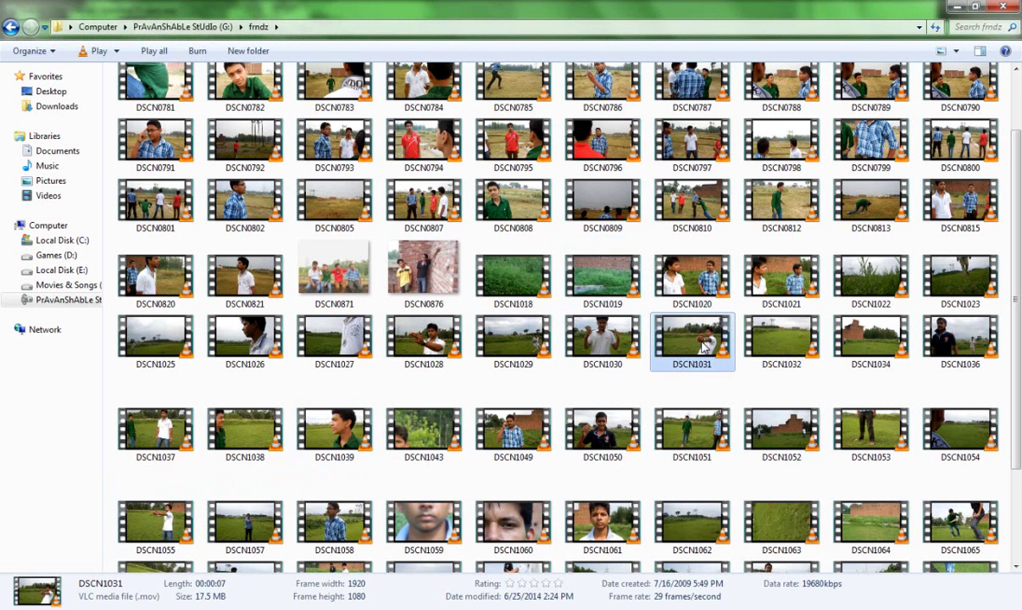
pyautogui.doubleClick(708, 346)
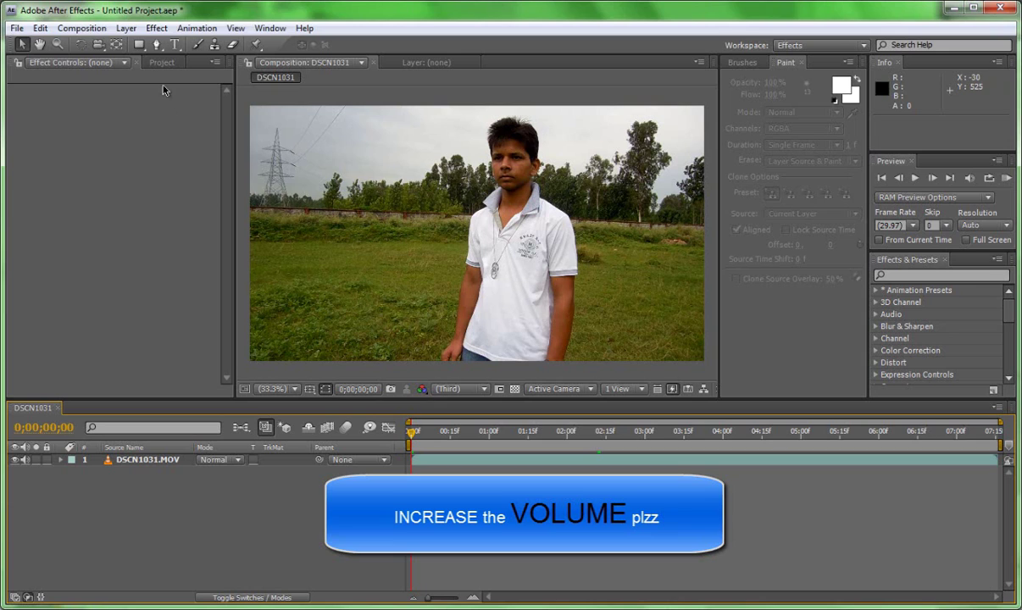
# Select the DSCN1031.MOV layer and scrub forward through the clip to about 0;00;03;08
pyautogui.click(144, 460)
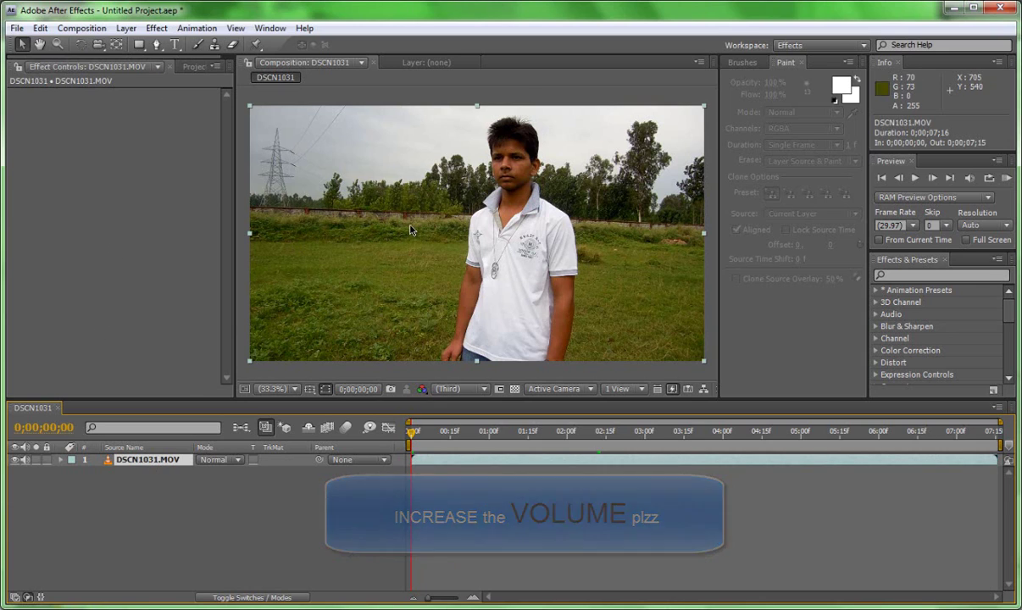
pyautogui.moveTo(412, 431); pyautogui.dragTo(443, 432)
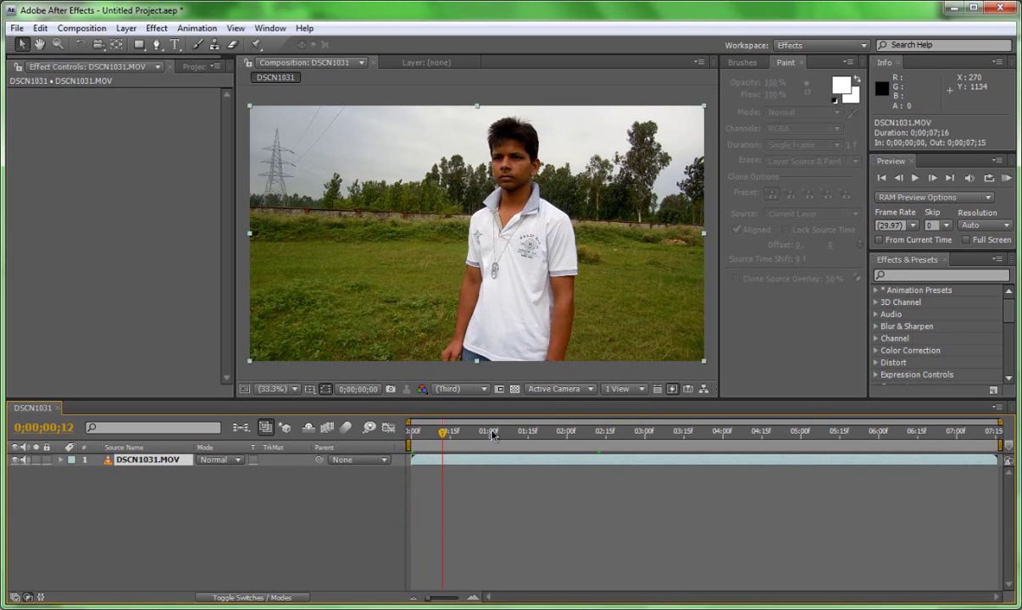
pyautogui.click(563, 431)
pyautogui.click(600, 431)
pyautogui.click(625, 433)
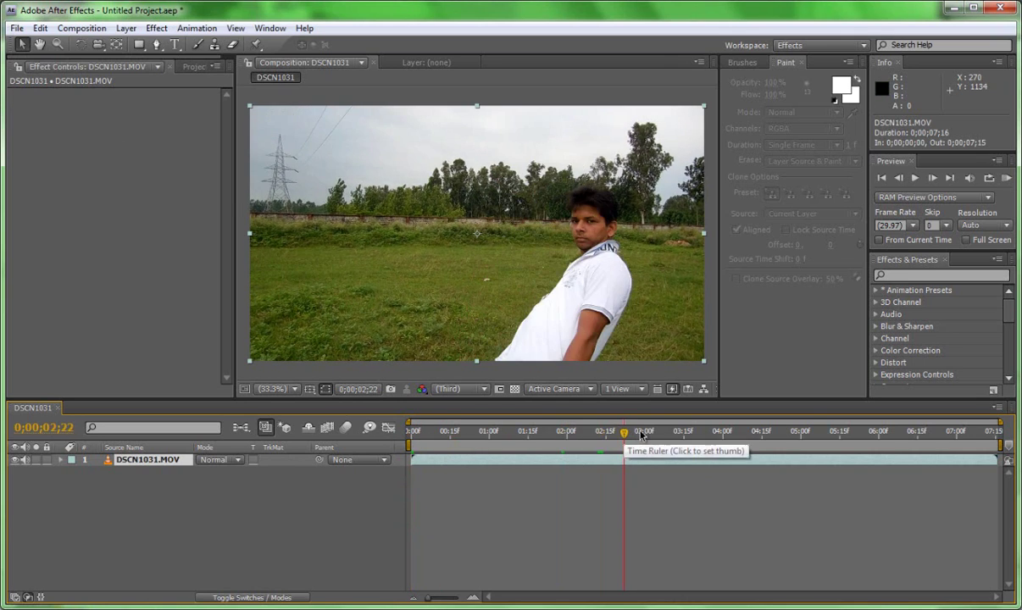
pyautogui.click(642, 433)
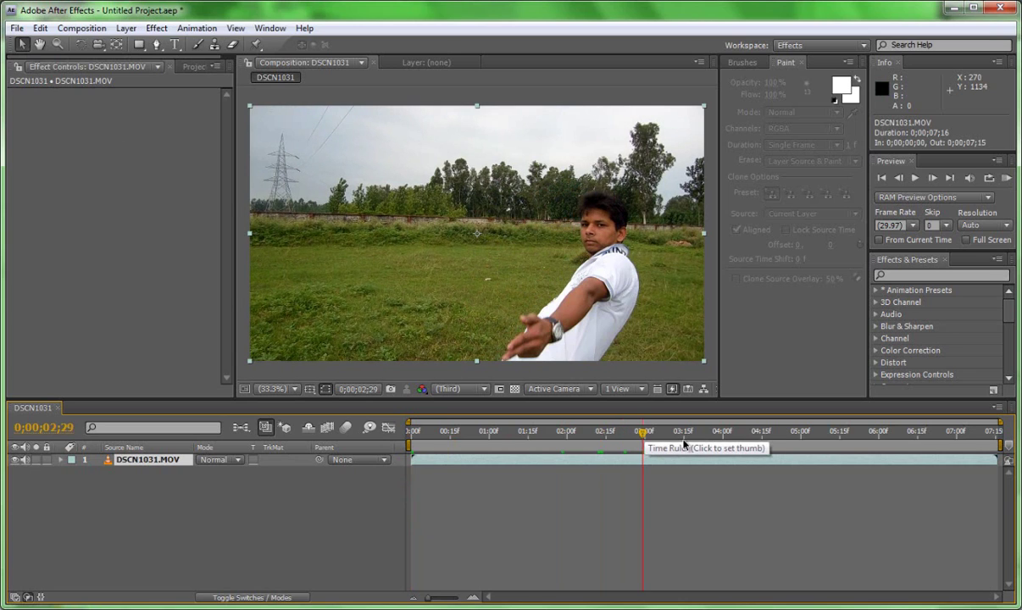
pyautogui.click(683, 433)
pyautogui.click(665, 433)
pyautogui.click(652, 434)
# Scrub back to 0;00;02;09, then forward to settle on 0;00;03;03 with the hand outstretched
pyautogui.click(641, 434)
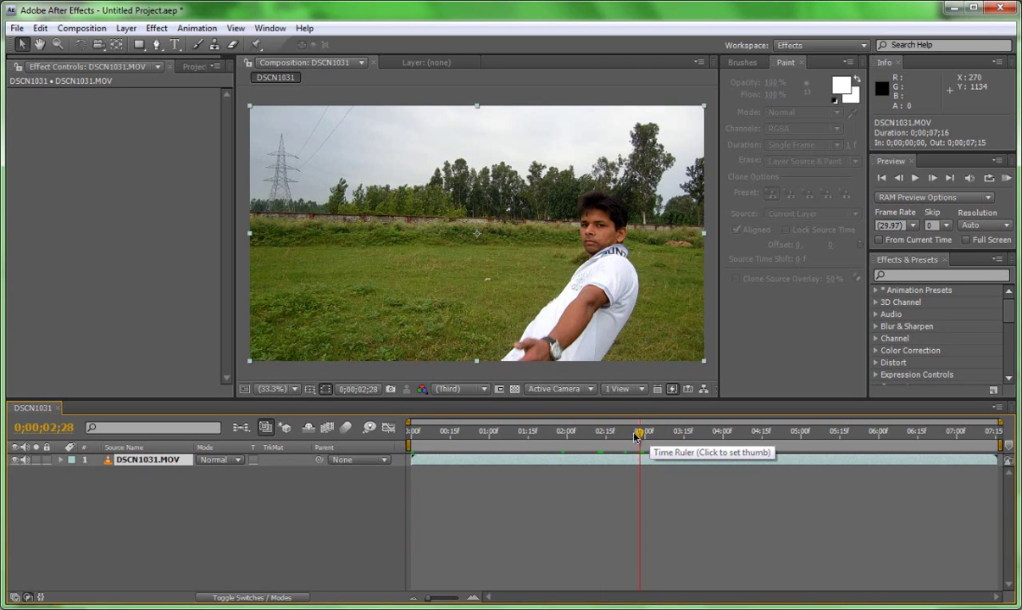
pyautogui.click(627, 434)
pyautogui.click(613, 434)
pyautogui.click(590, 434)
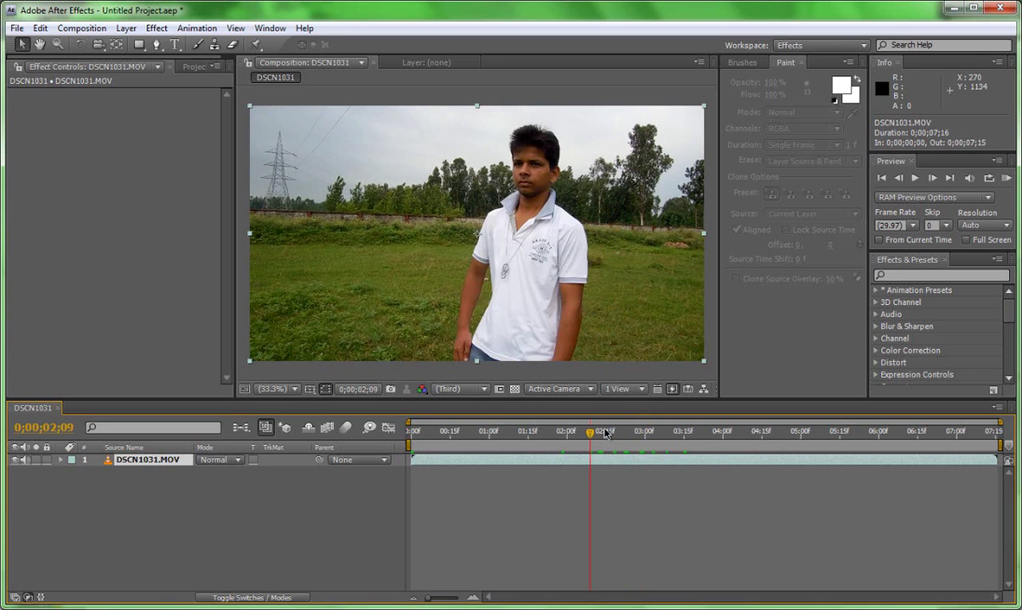
pyautogui.click(605, 434)
pyautogui.click(621, 435)
pyautogui.click(641, 435)
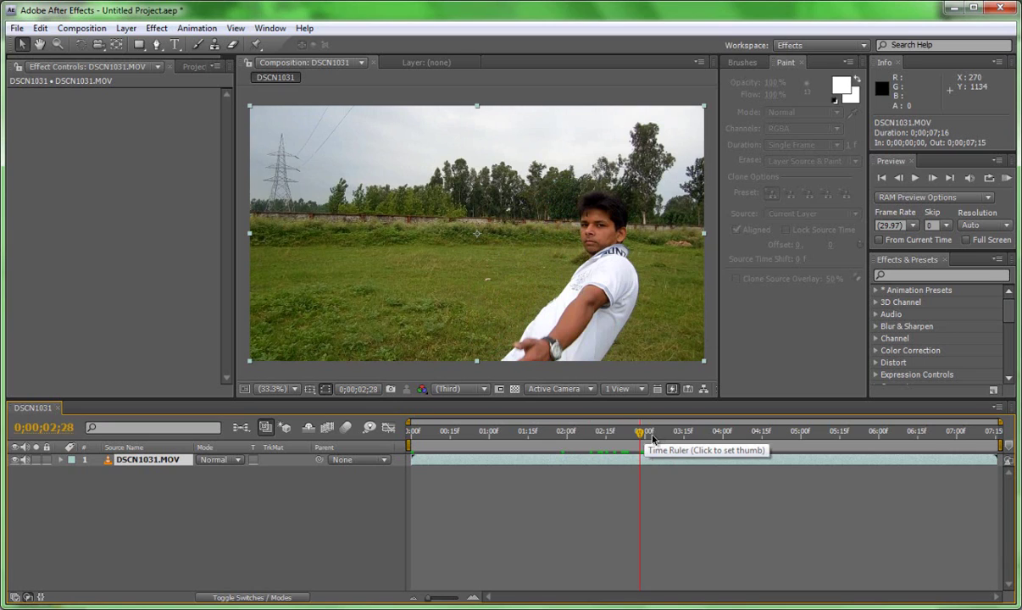
pyautogui.click(653, 436)
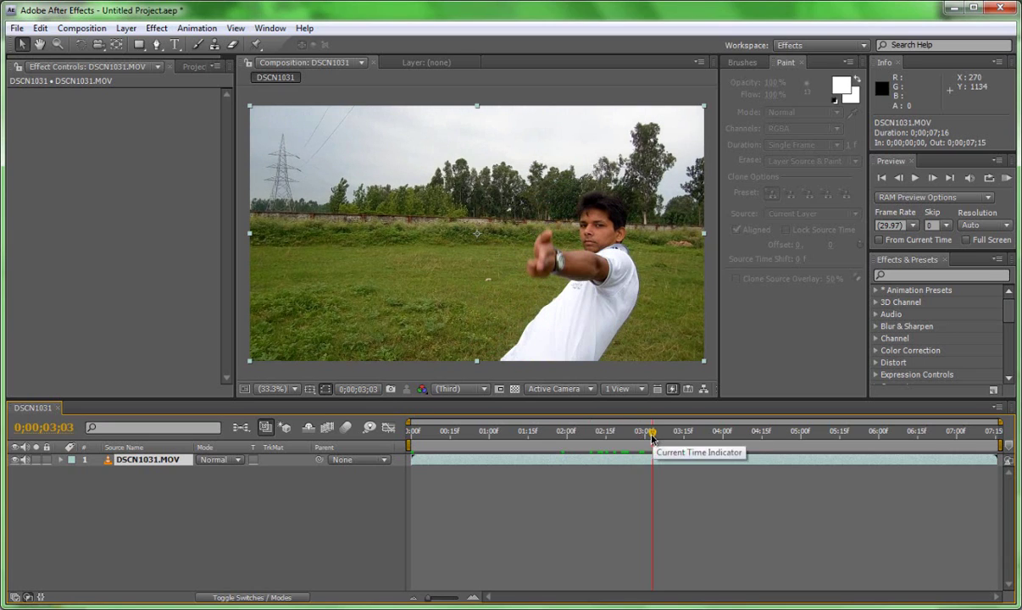
# Create a black 1920×1080 solid named 'lens flare' via Layer > New > Solid
pyautogui.click(133, 29)
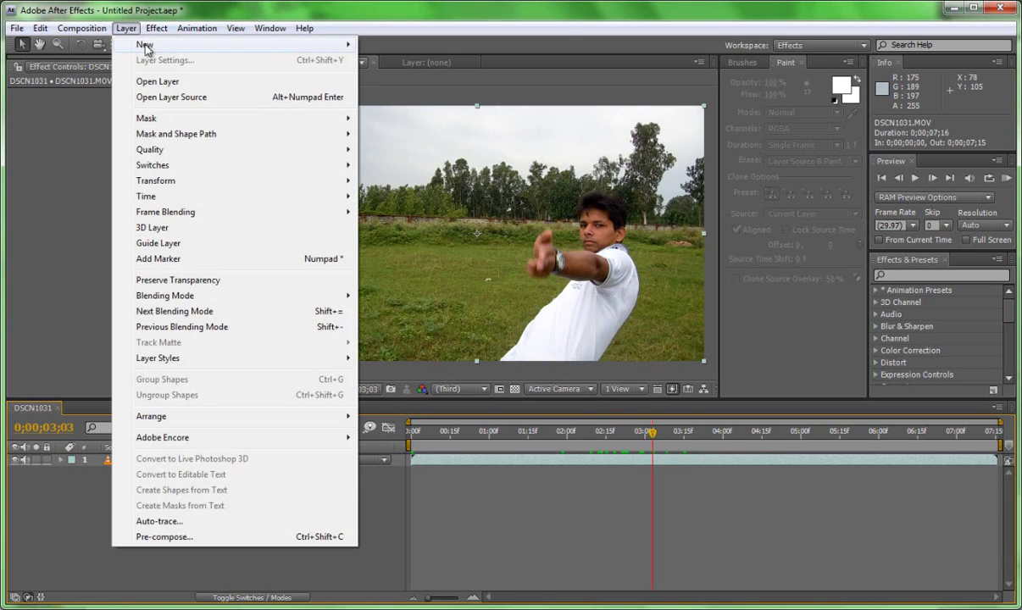
pyautogui.moveTo(324, 45)
pyautogui.click(388, 60)
pyautogui.moveTo(536, 166); pyautogui.dragTo(256, 114)
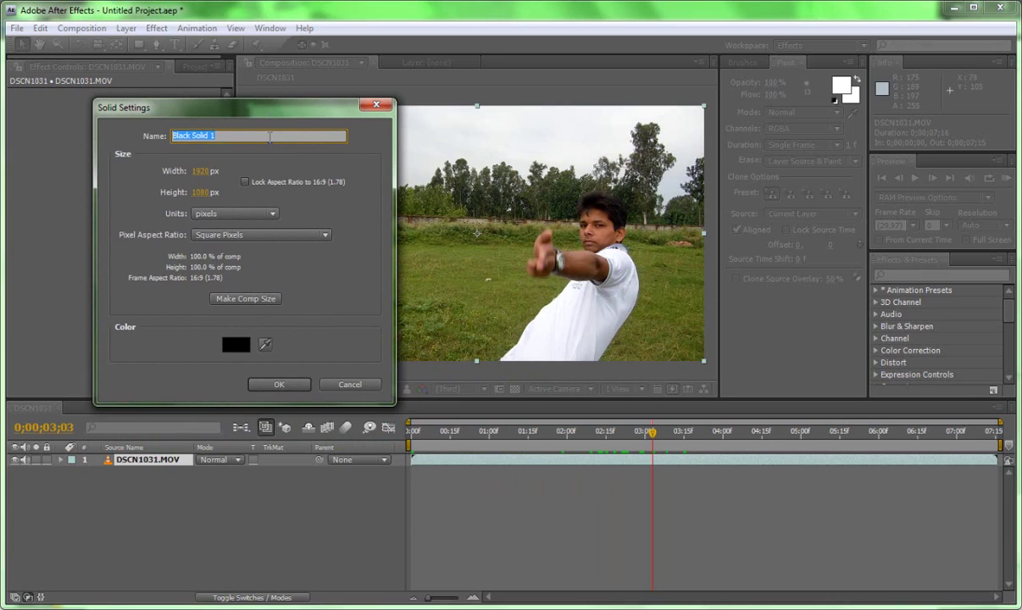
pyautogui.press('BackSpace')
pyautogui.press('Return')
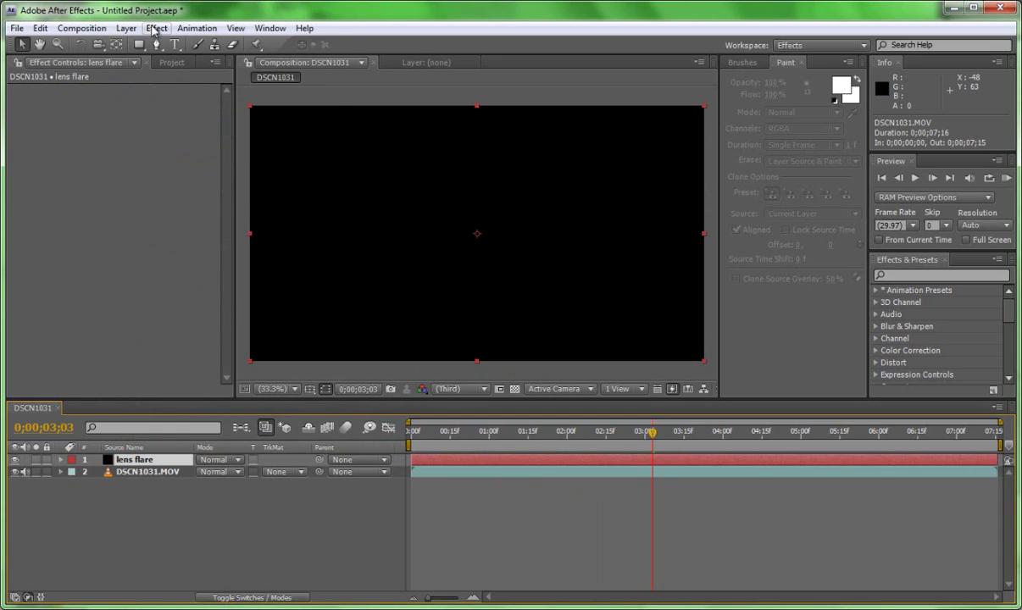
# Apply the Video Copilot Optical Flares effect to the lens flare solid
pyautogui.click(155, 29)
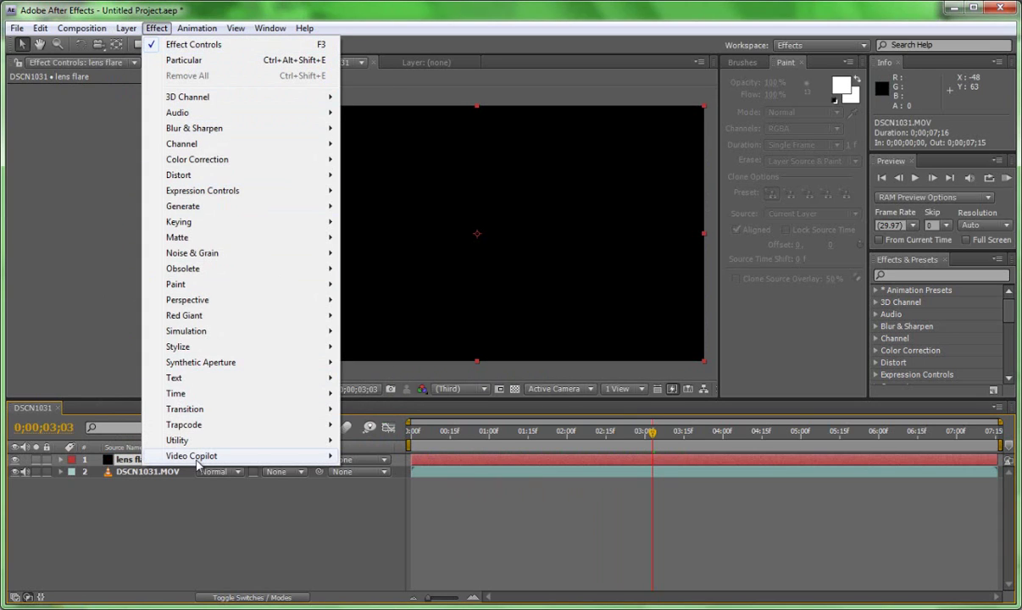
pyautogui.moveTo(195, 458)
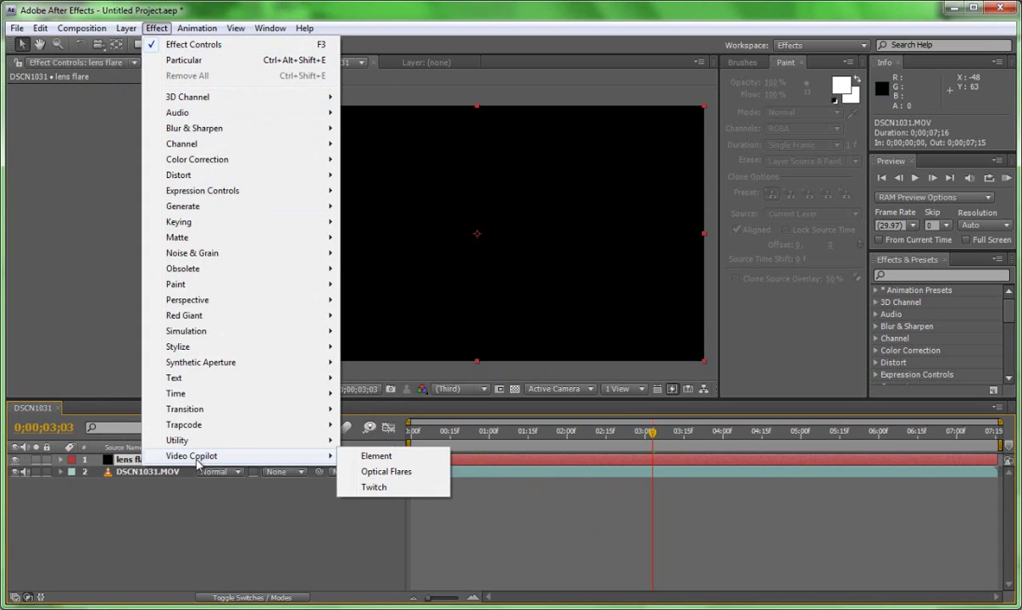
pyautogui.click(379, 473)
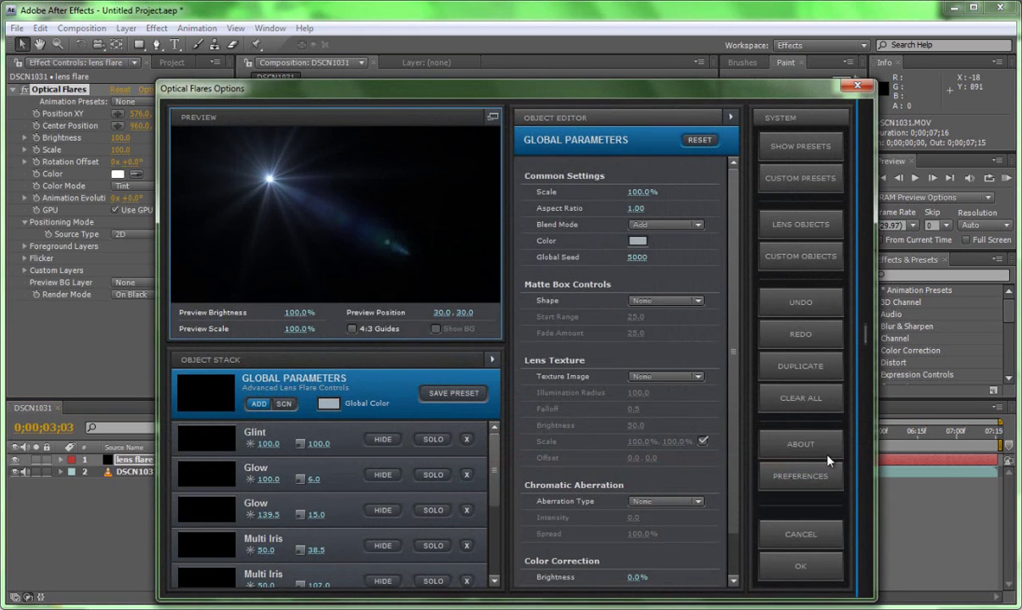
# Load the Motion Graphics 'Dirty Anamorphic' flare preset, keeping texture None, and accept
pyautogui.click(801, 254)
pyautogui.click(772, 143)
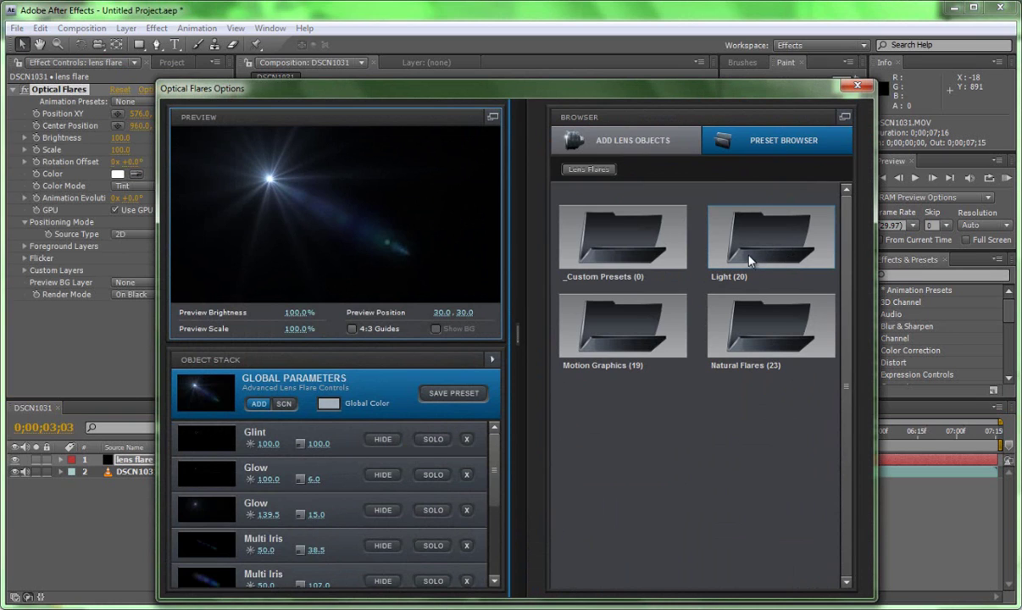
pyautogui.click(642, 323)
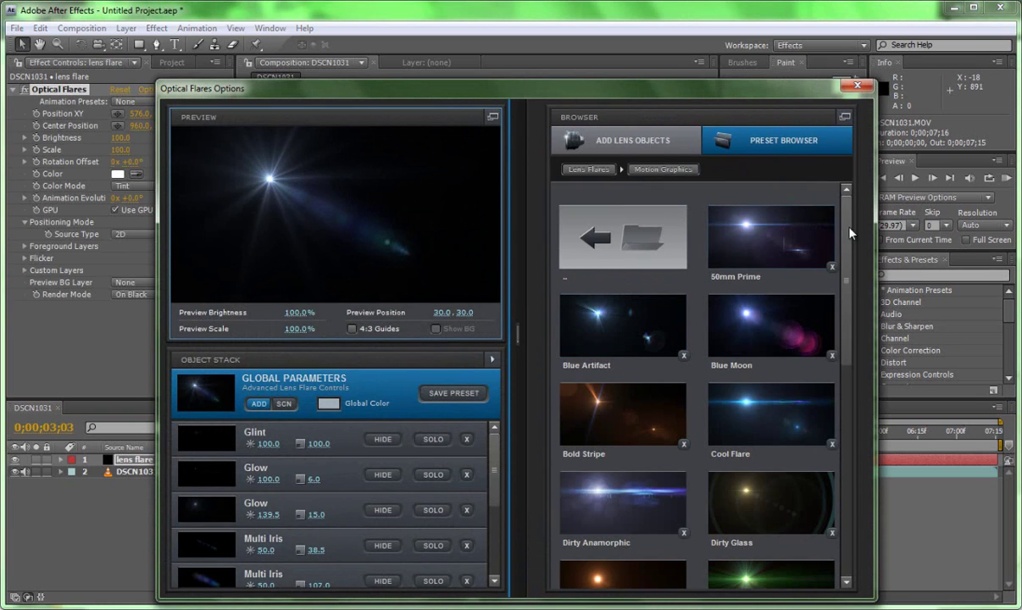
pyautogui.moveTo(850, 234); pyautogui.dragTo(858, 270)
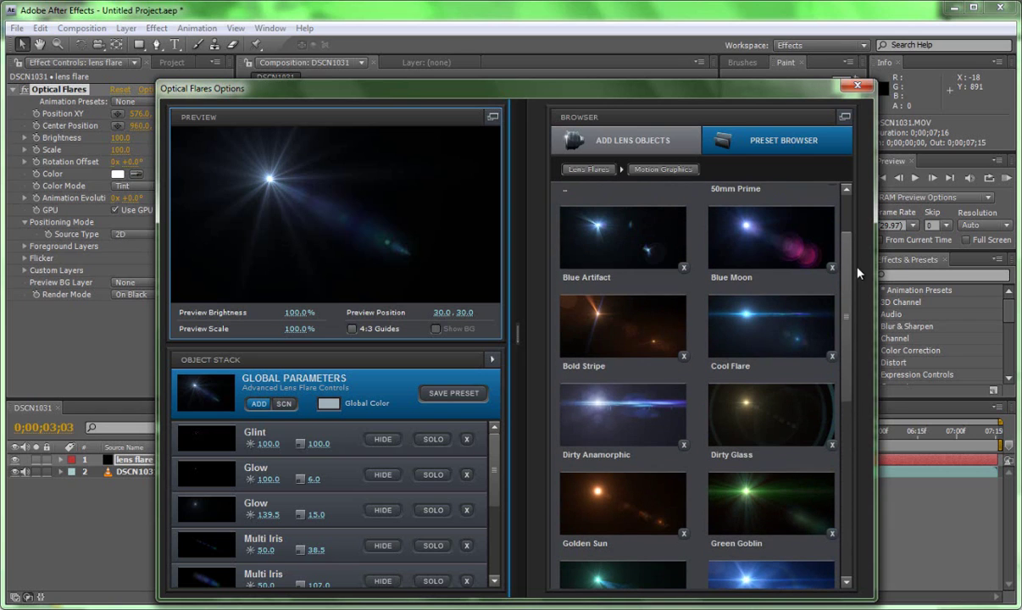
pyautogui.click(598, 409)
pyautogui.click(199, 398)
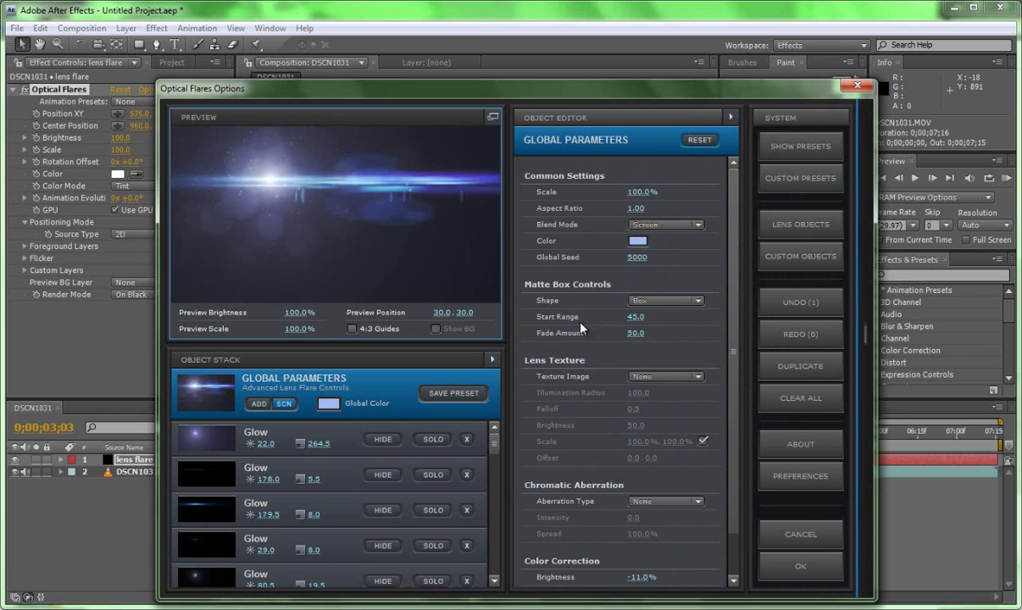
pyautogui.click(684, 383)
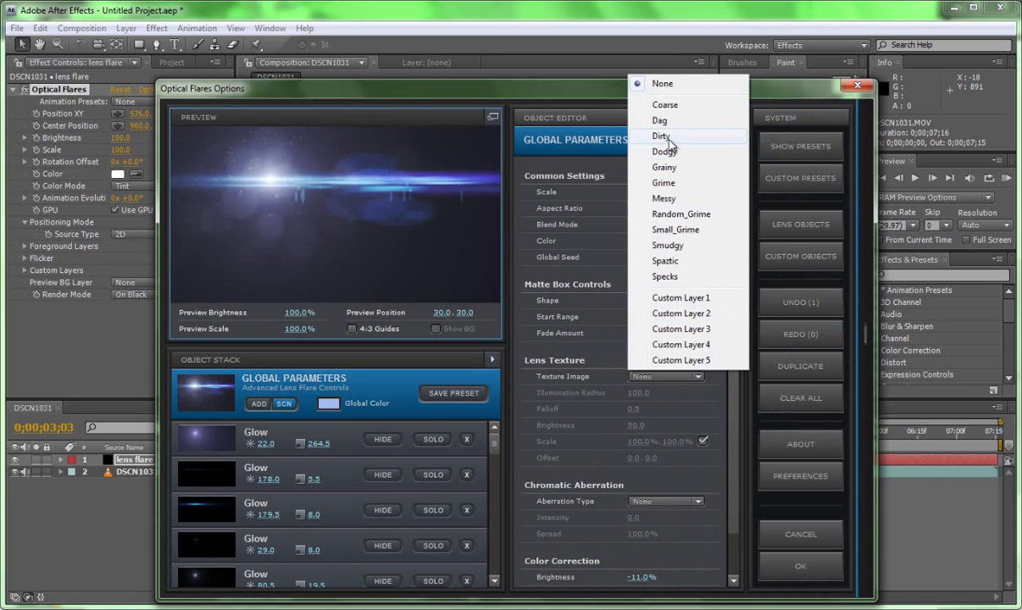
pyautogui.click(582, 234)
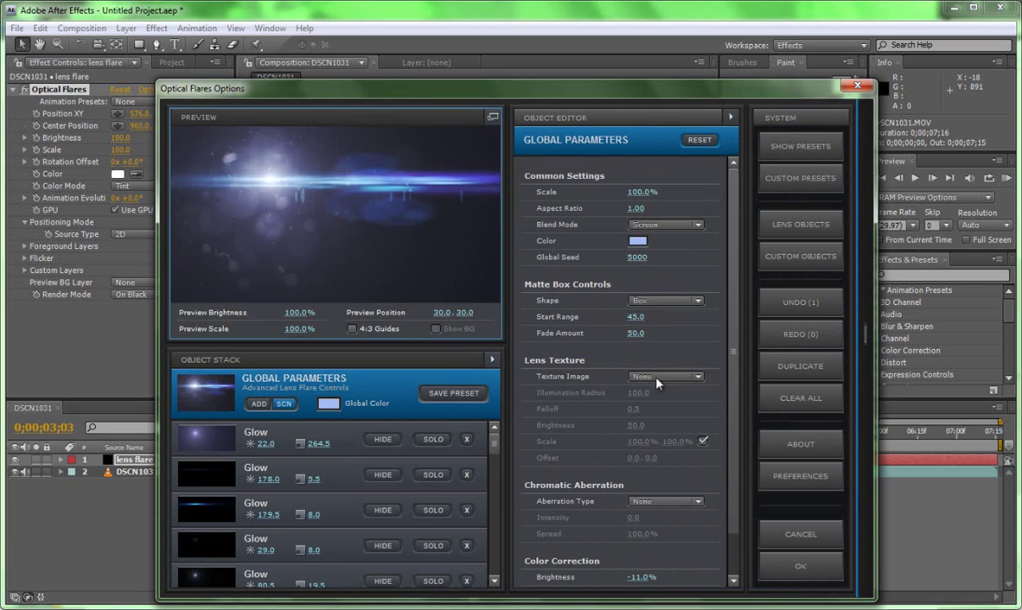
pyautogui.click(792, 564)
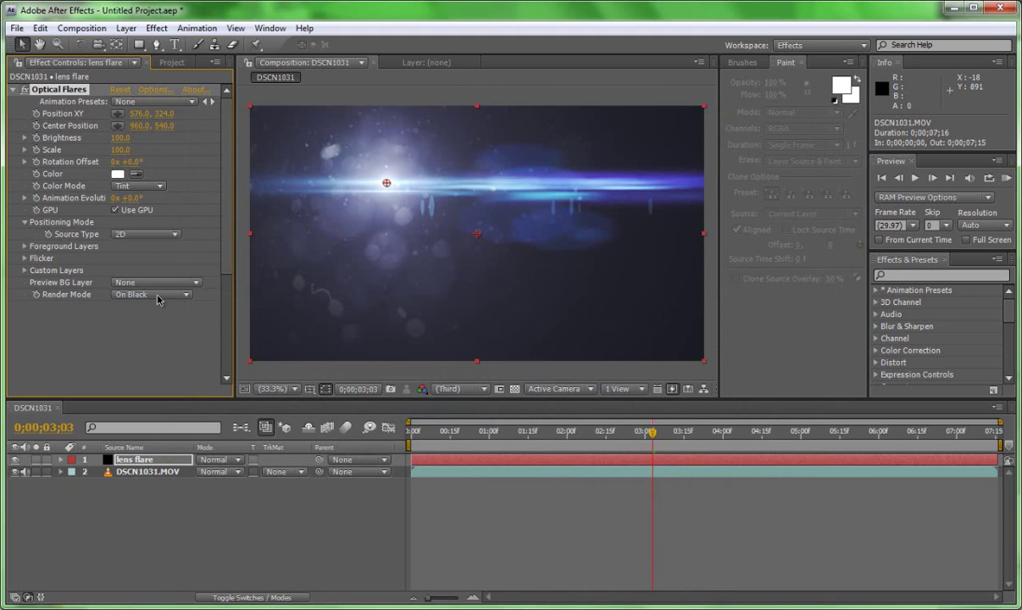
# Render the flare On Transparent, set the layer to Screen, and centre it on the hand
pyautogui.click(159, 297)
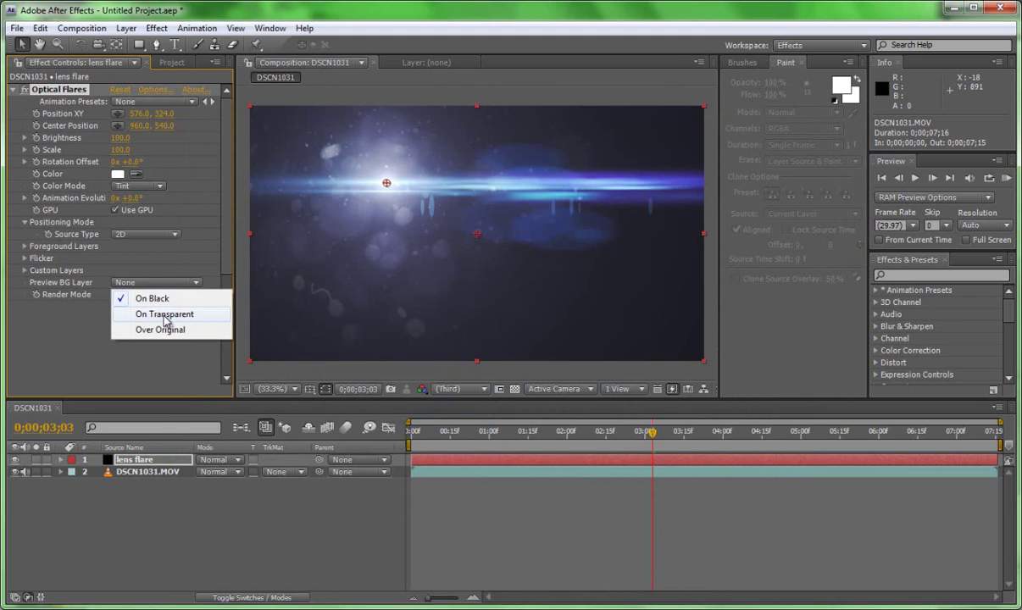
pyautogui.click(167, 315)
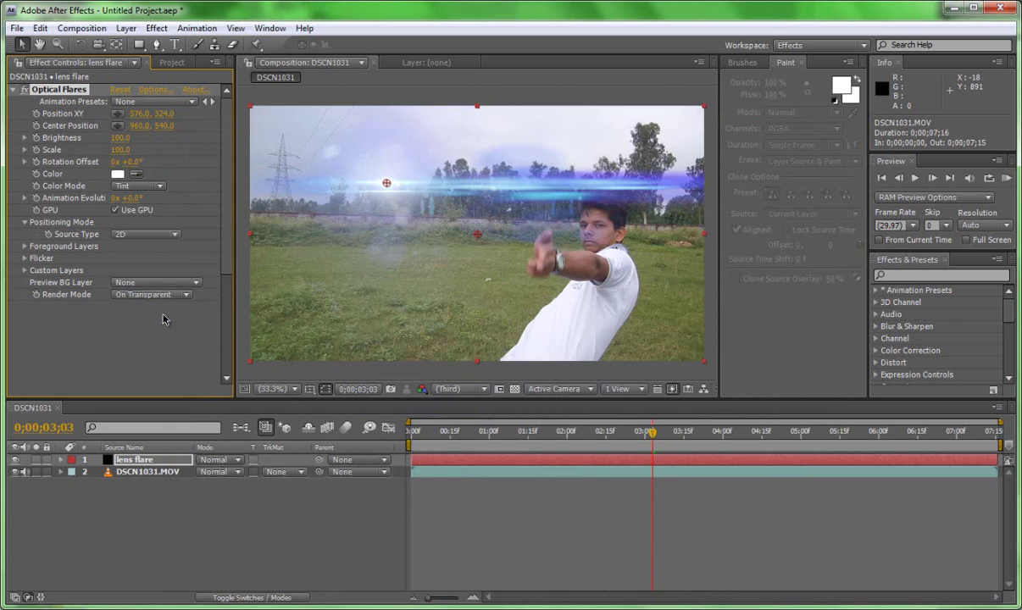
pyautogui.click(236, 460)
pyautogui.click(238, 461)
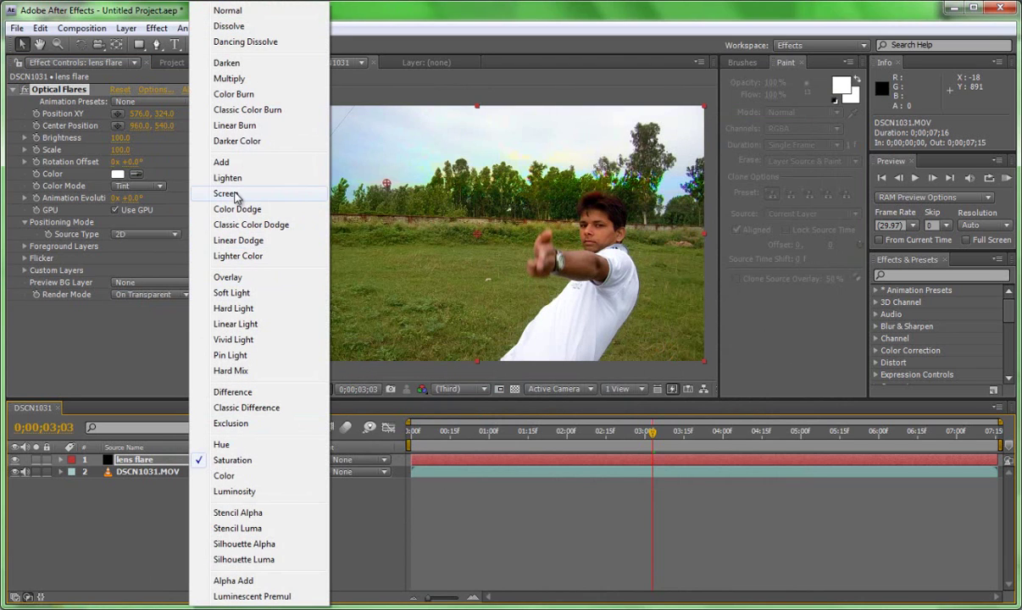
pyautogui.click(226, 194)
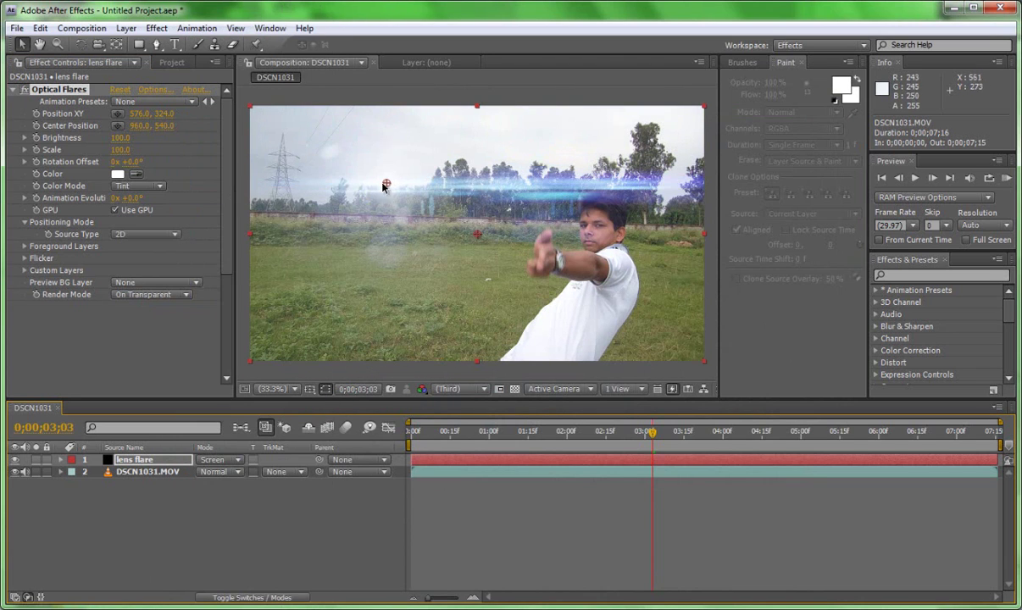
pyautogui.moveTo(387, 186); pyautogui.dragTo(540, 266)
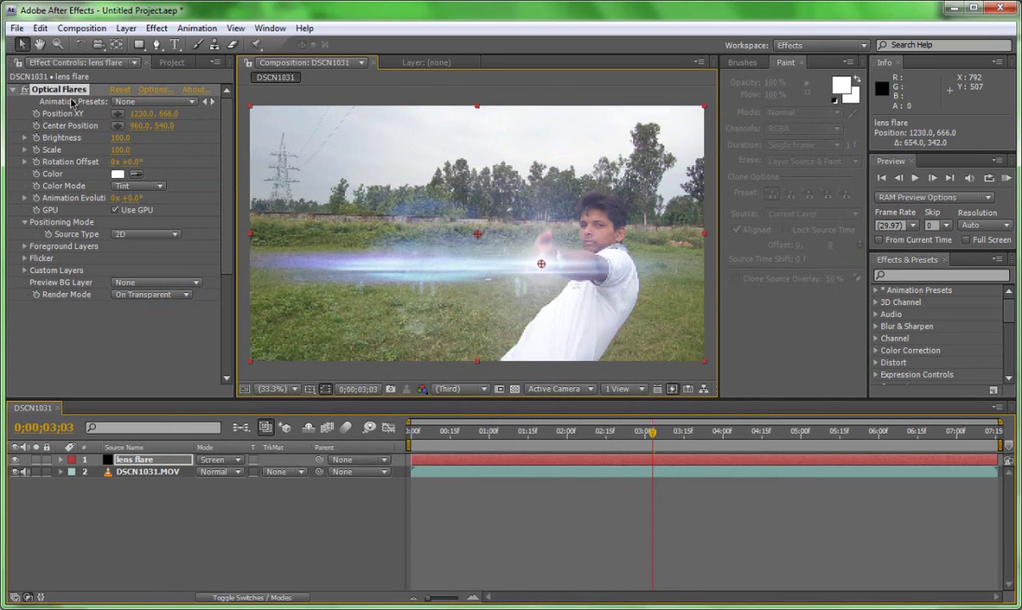
# Switch the flare to the Motion Graphics '50mm Prime' preset with a Dirty lens texture
pyautogui.click(166, 93)
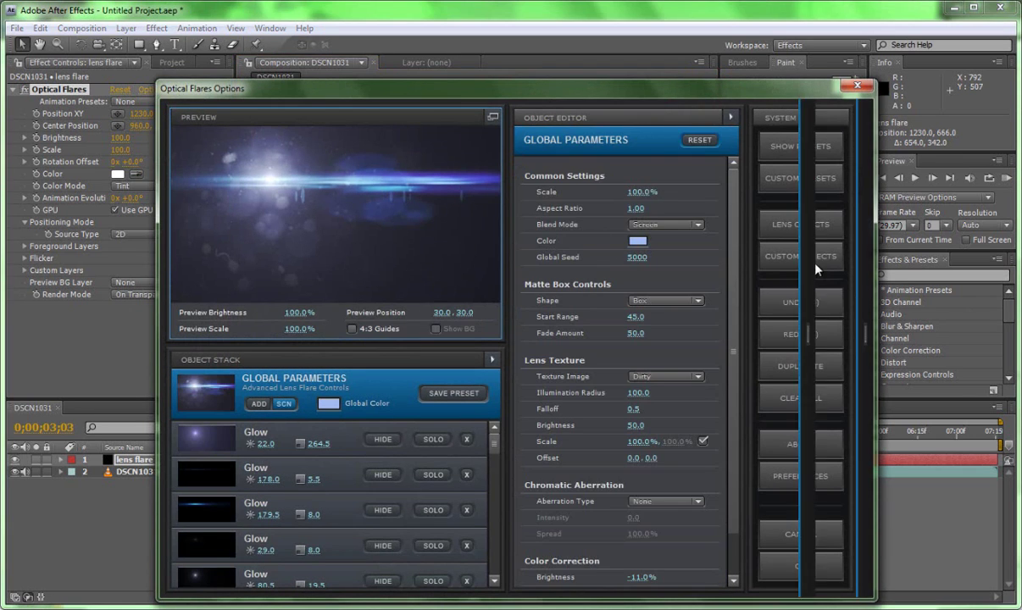
pyautogui.click(714, 137)
pyautogui.doubleClick(724, 219)
pyautogui.click(590, 170)
pyautogui.doubleClick(627, 326)
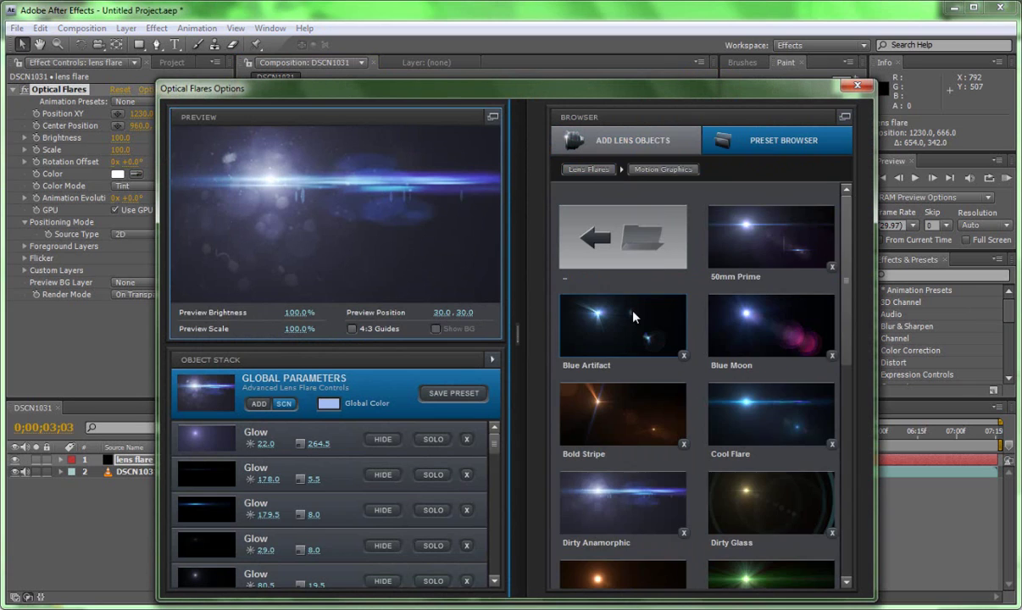
pyautogui.doubleClick(778, 247)
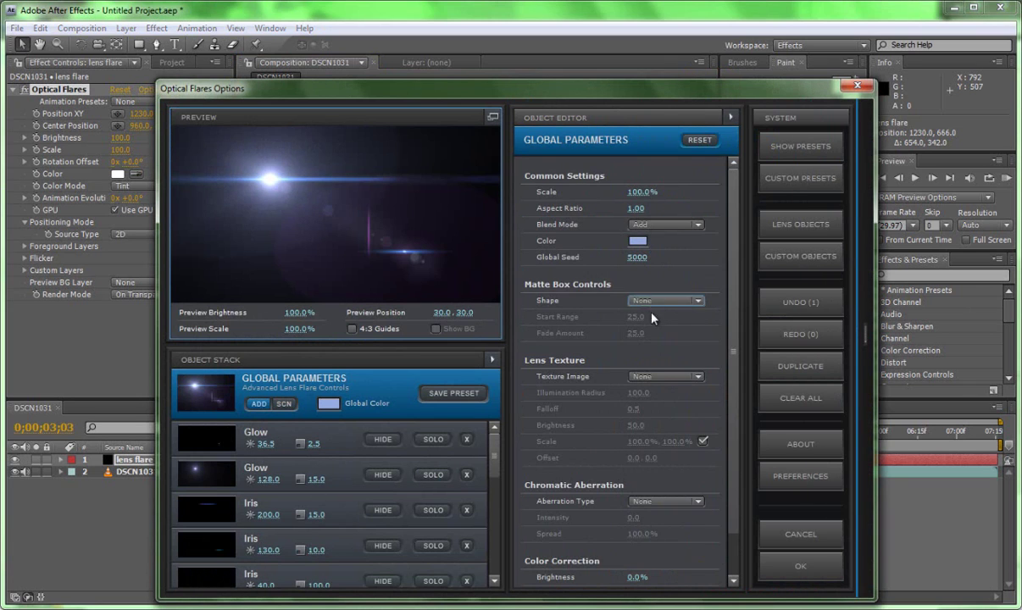
pyautogui.click(662, 381)
pyautogui.click(653, 132)
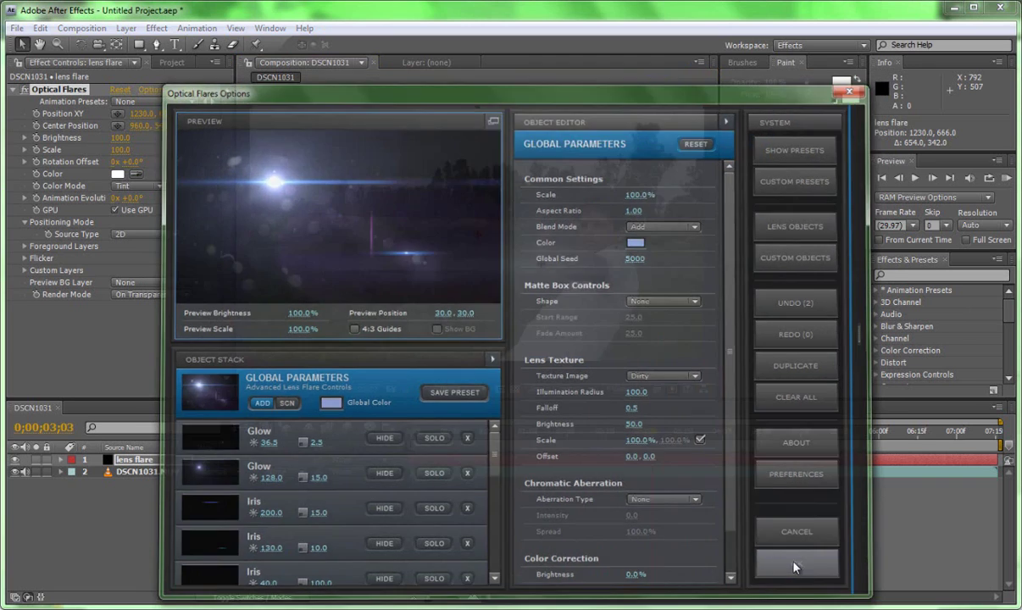
pyautogui.click(797, 567)
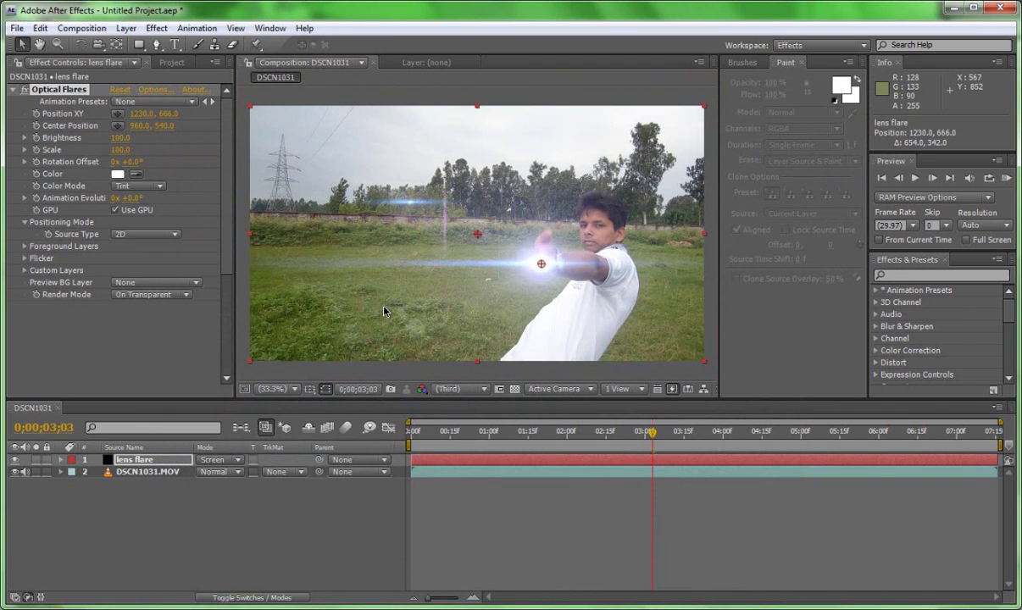
# Tint the Optical Flares colour light orange (DC926E)
pyautogui.moveTo(540, 266)
pyautogui.mouseDown()
pyautogui.moveTo(398, 297)
pyautogui.moveTo(545, 265)
pyautogui.mouseUp()
pyautogui.click(117, 174)
pyautogui.moveTo(545, 213); pyautogui.dragTo(259, 130)
pyautogui.click(256, 203)
pyautogui.moveTo(259, 210); pyautogui.dragTo(256, 310)
pyautogui.moveTo(125, 144); pyautogui.dragTo(146, 164)
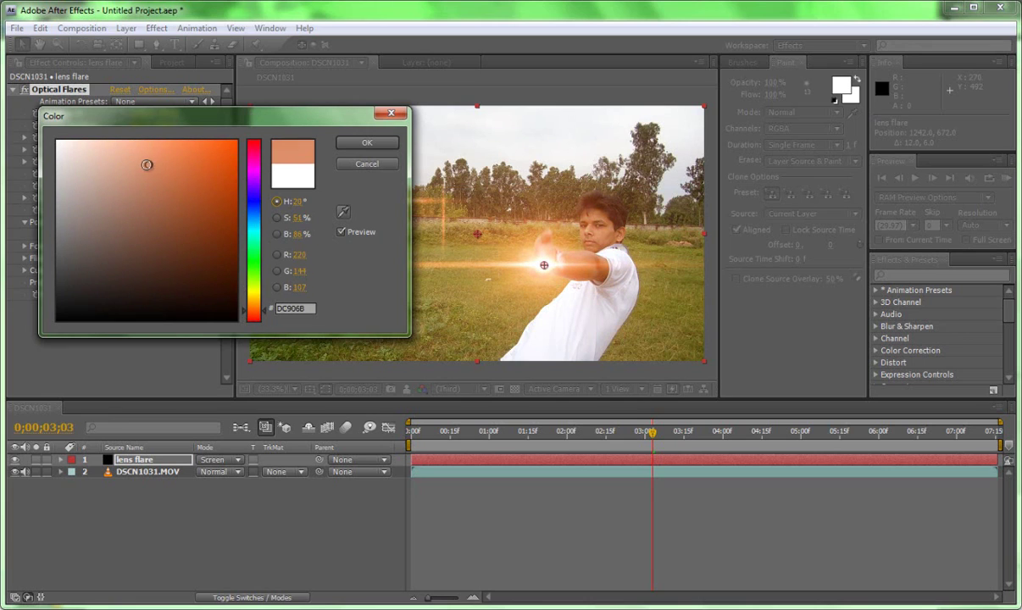
pyautogui.click(369, 144)
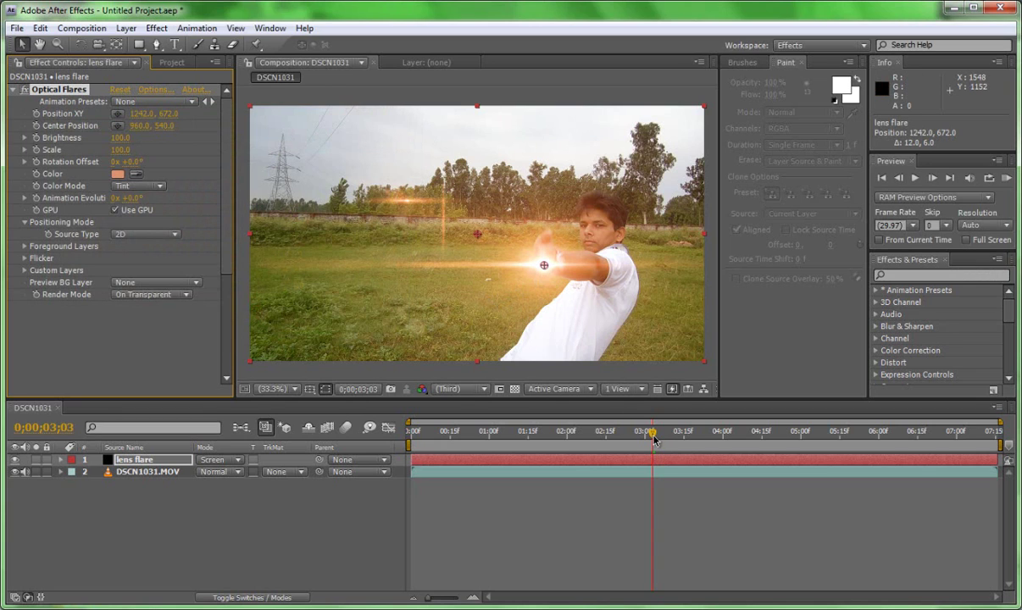
# At 0;00;02;29 and 0;00;02;27, drag the flare down below the frame's bottom edge
pyautogui.moveTo(654, 439); pyautogui.dragTo(643, 436)
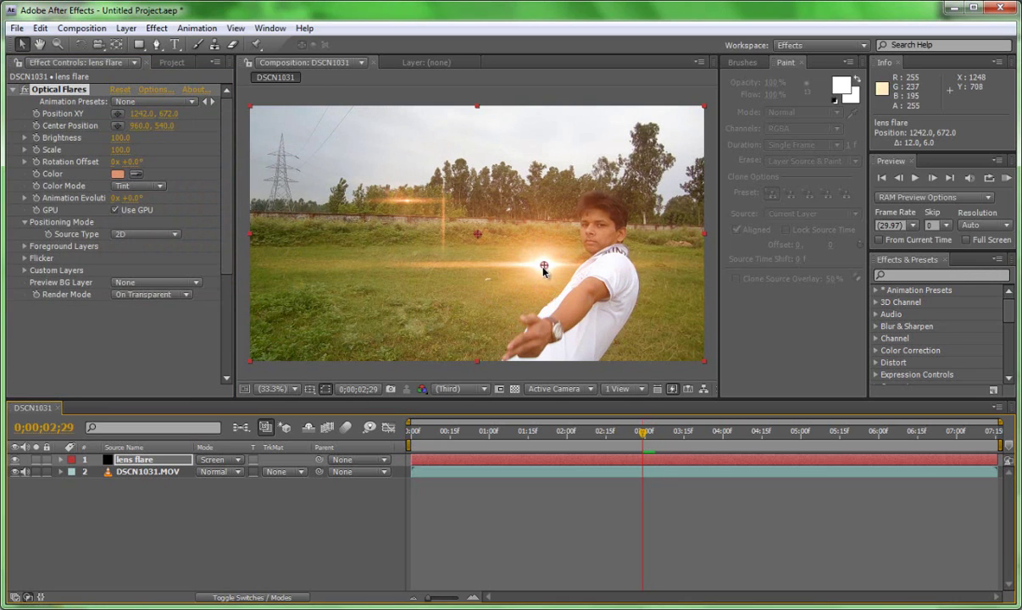
pyautogui.moveTo(543, 268); pyautogui.dragTo(505, 355)
pyautogui.moveTo(640, 437); pyautogui.dragTo(635, 438)
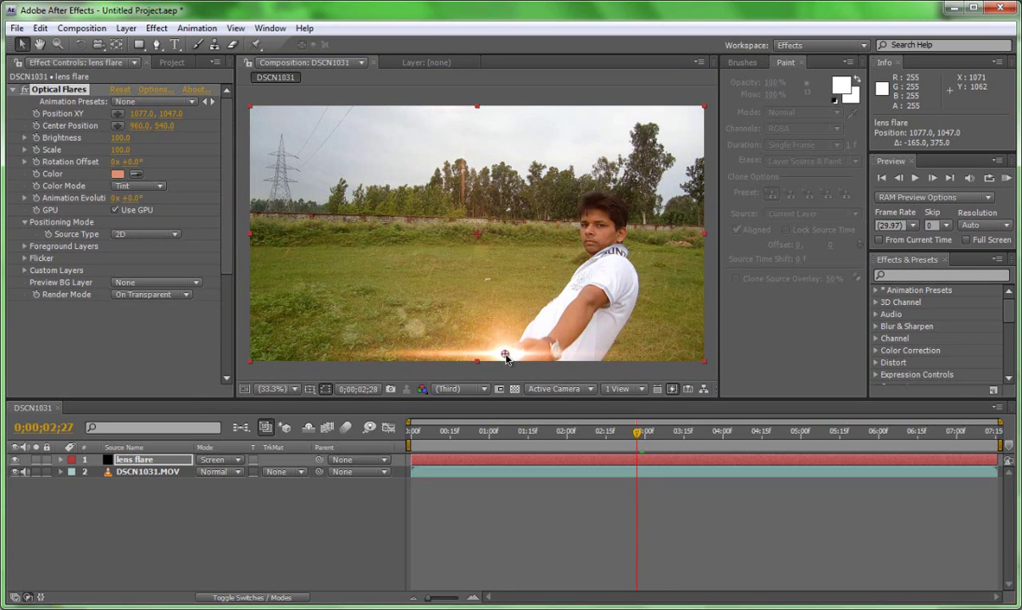
pyautogui.moveTo(506, 358); pyautogui.dragTo(519, 390)
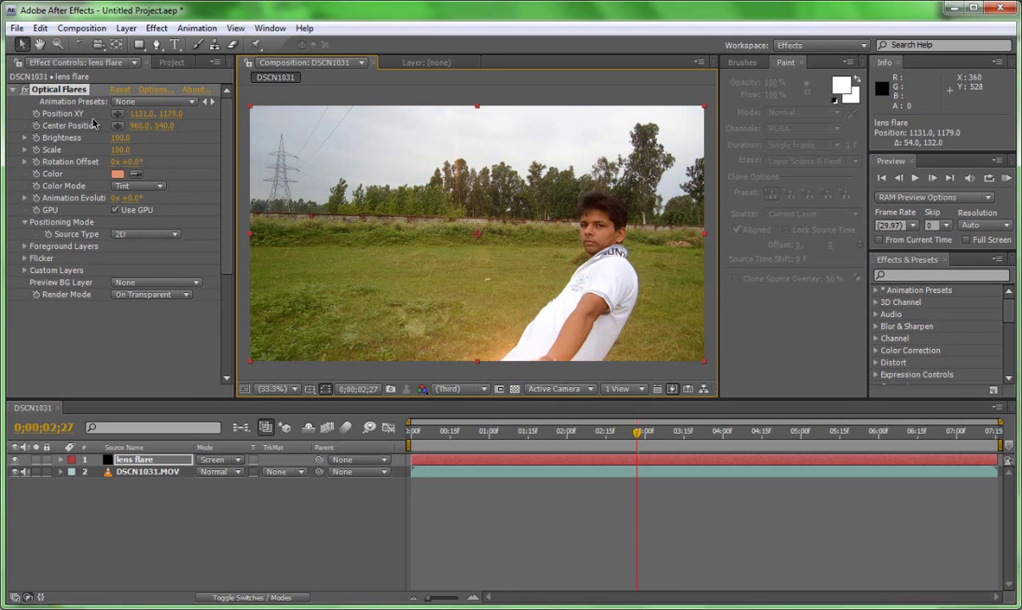
# Enable position keyframing and, at 0;00;03;01, move the flare up onto the hand
pyautogui.click(37, 113)
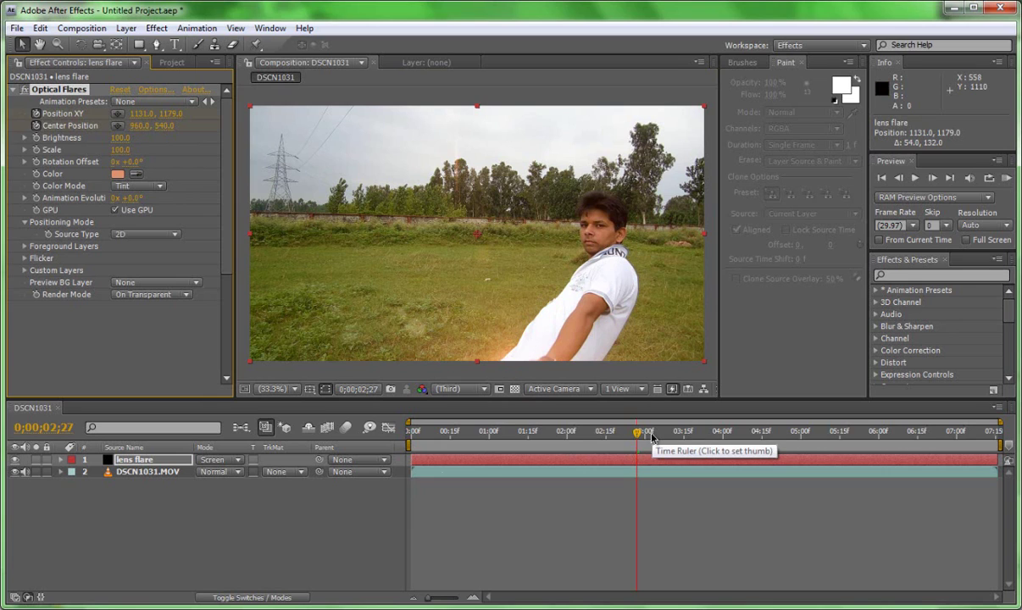
pyautogui.moveTo(652, 437); pyautogui.dragTo(648, 437)
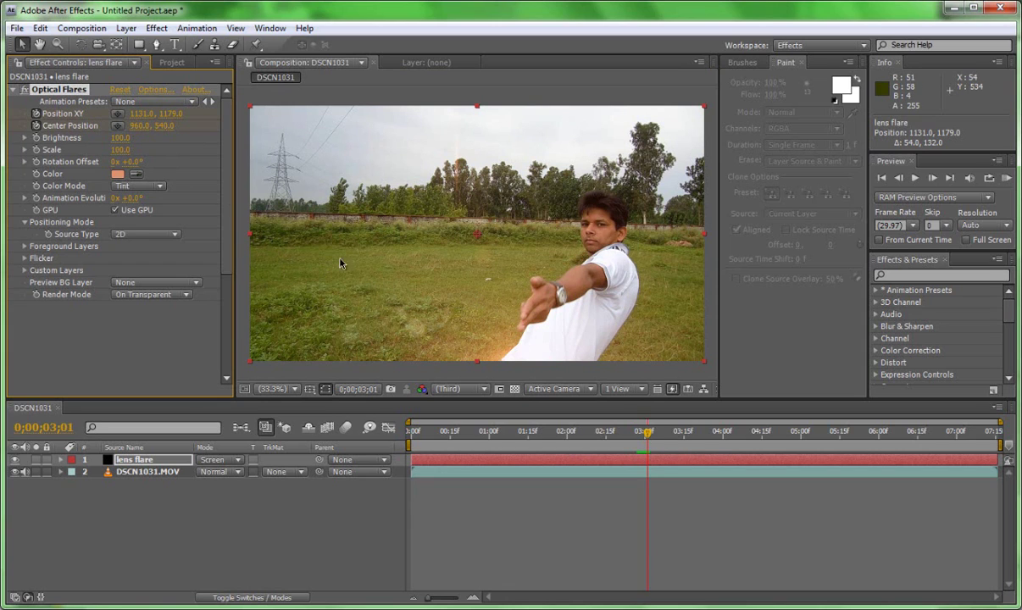
pyautogui.press(',')
pyautogui.press(',')
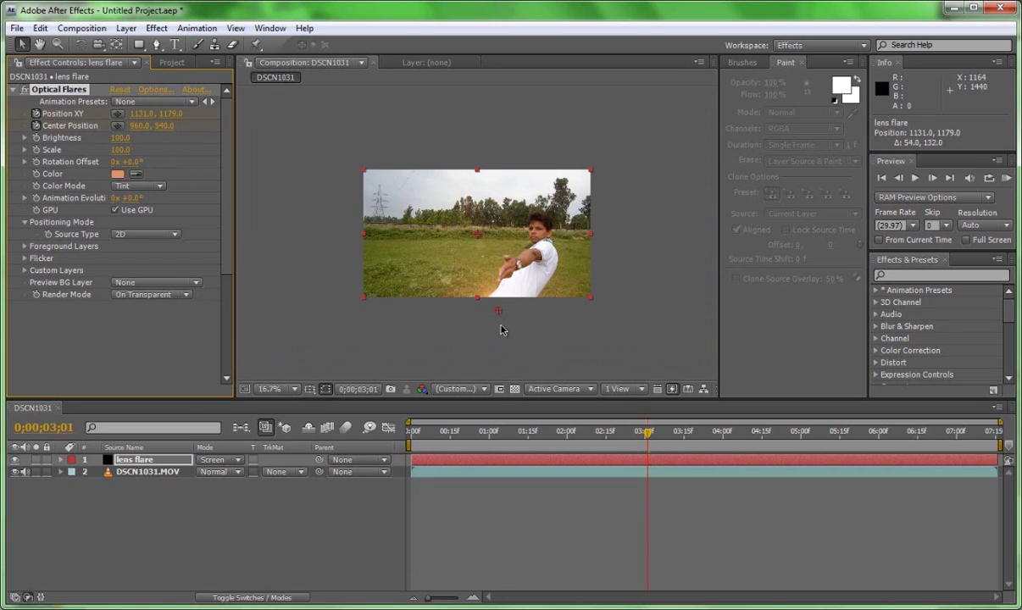
pyautogui.moveTo(499, 314); pyautogui.dragTo(500, 283)
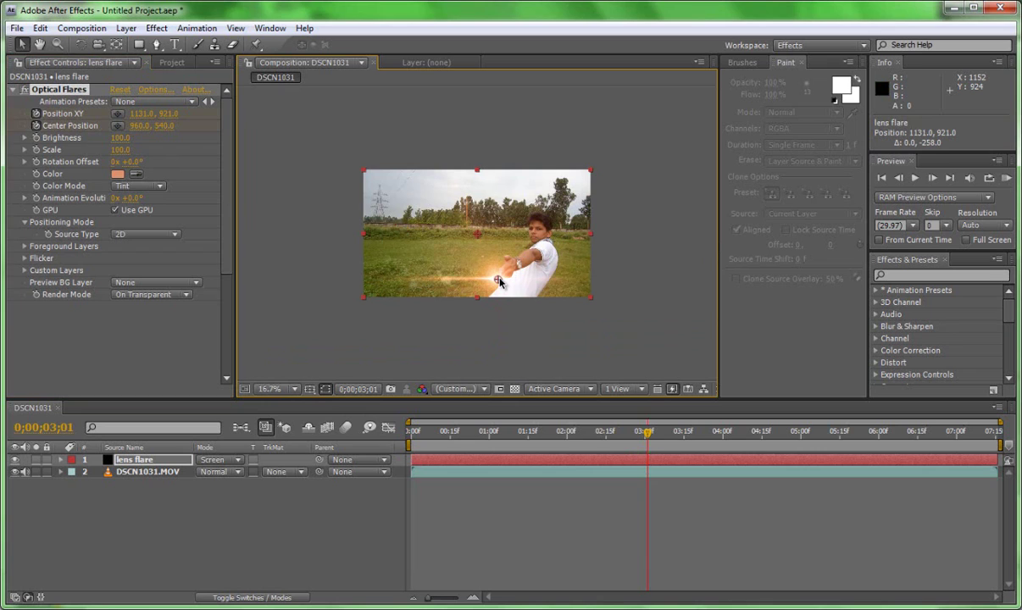
pyautogui.press('.')
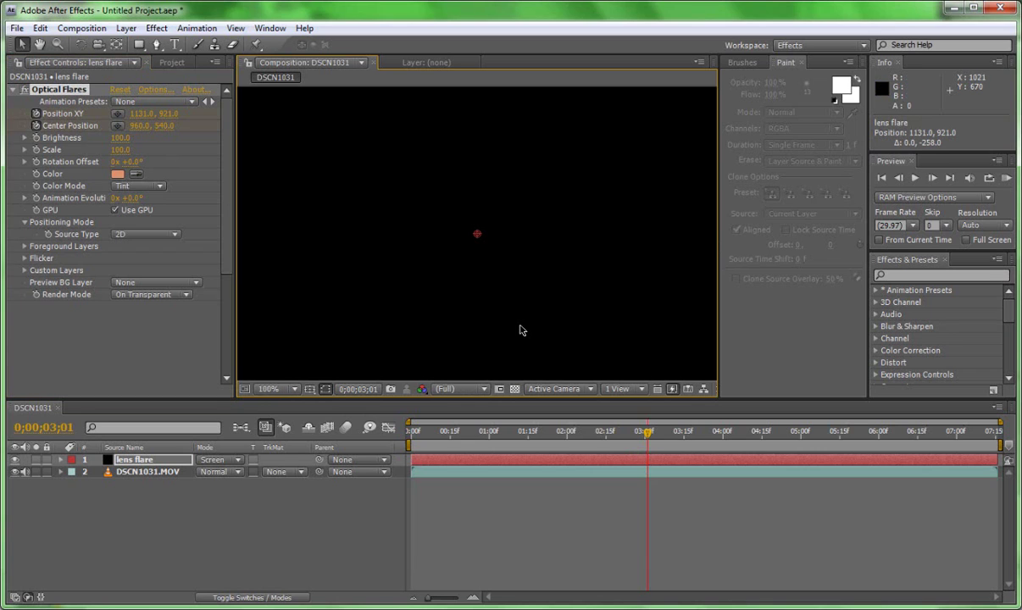
pyautogui.scroll(-2, 521, 330)
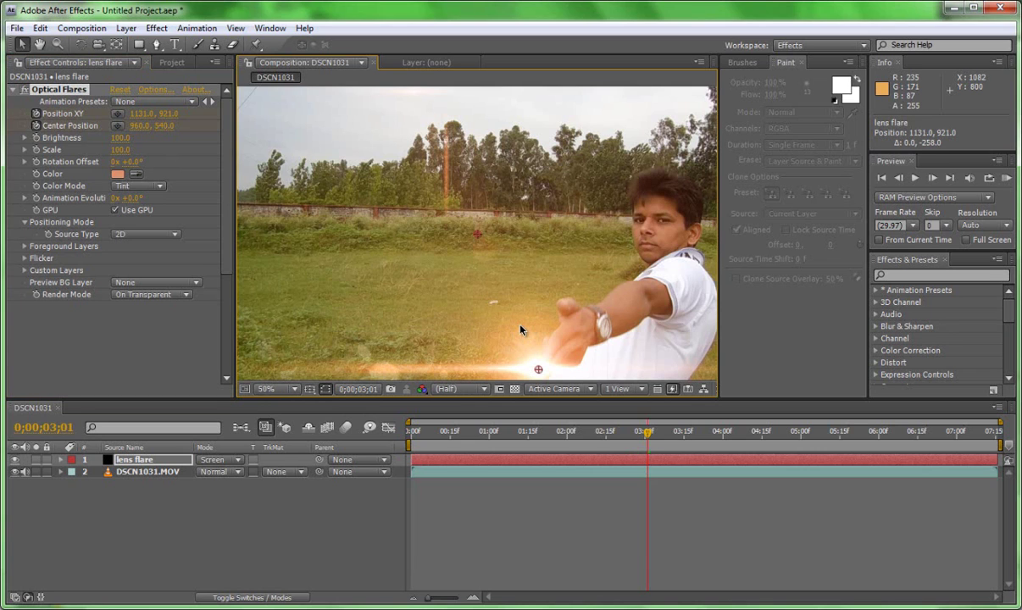
pyautogui.scroll(-1, 521, 330)
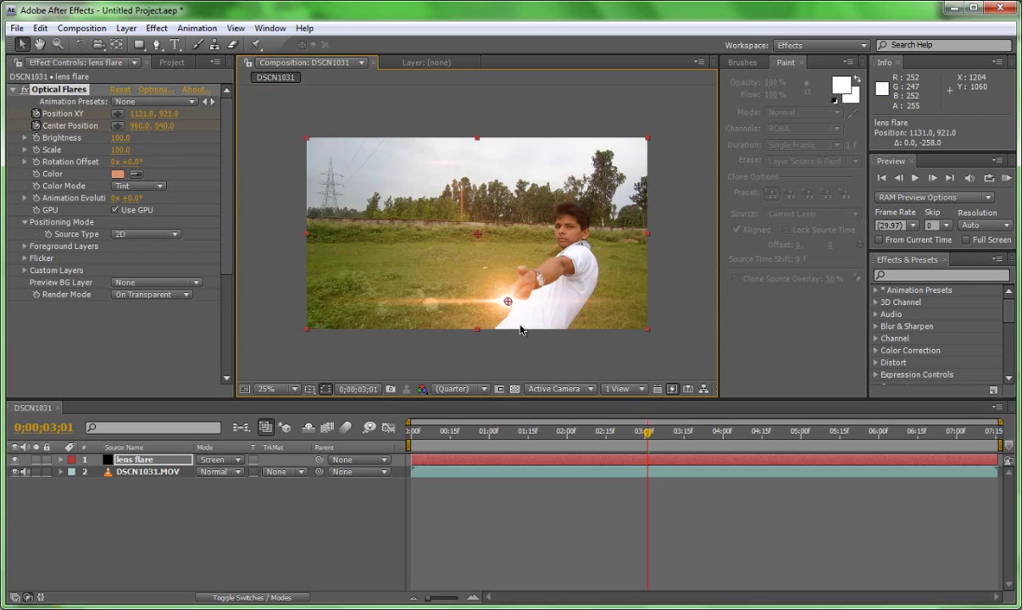
# Step forward frame by frame, moving the flare up-right then down-left with the hand
pyautogui.press('pagedown')
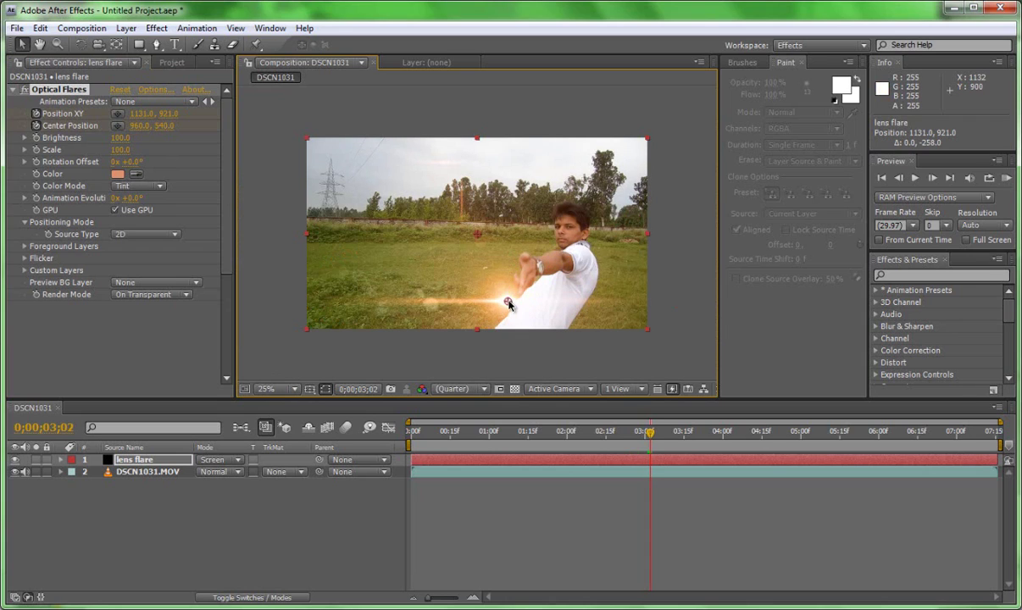
pyautogui.moveTo(517, 296); pyautogui.dragTo(523, 225)
pyautogui.press('pagedown')
pyautogui.press('pagedown')
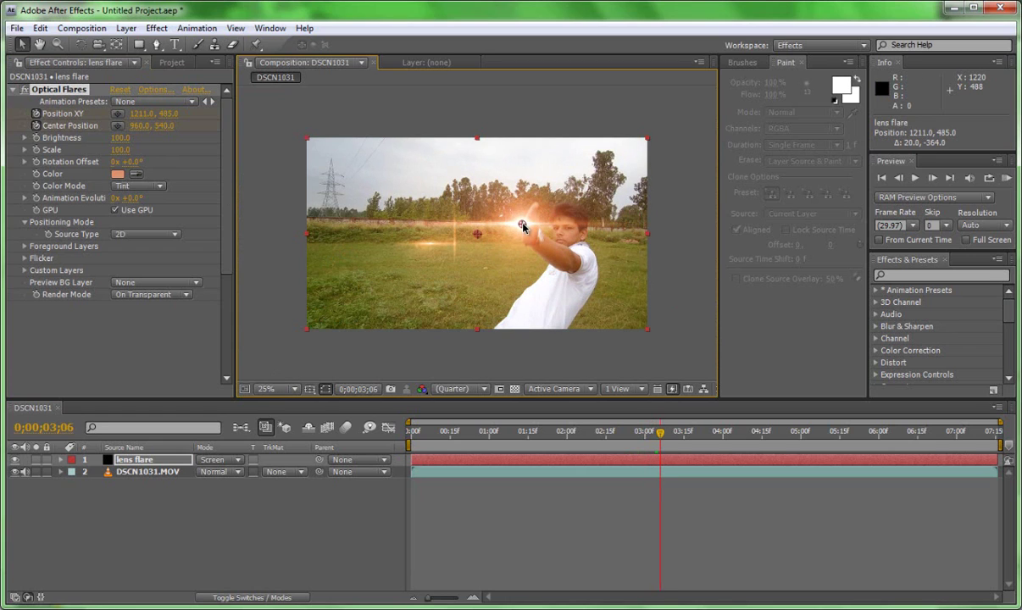
pyautogui.press('pagedown')
pyautogui.press('pagedown')
pyautogui.moveTo(524, 226)
pyautogui.mouseDown()
pyautogui.moveTo(546, 172)
pyautogui.moveTo(567, 163)
pyautogui.mouseUp()
pyautogui.press('pagedown')
pyautogui.press('pagedown')
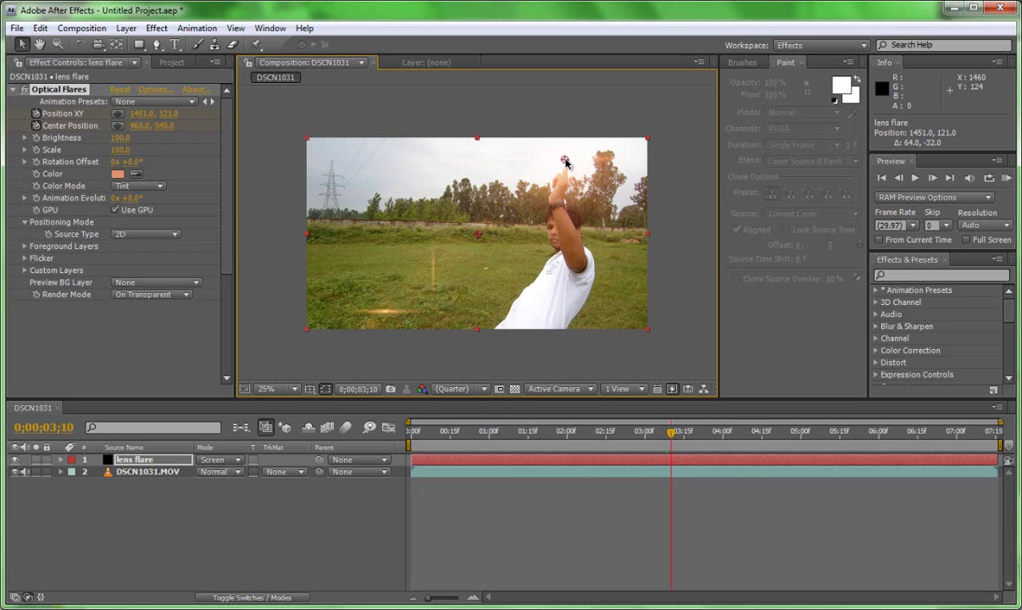
pyautogui.press('pagedown')
pyautogui.press('pagedown')
pyautogui.press('pagedown')
pyautogui.moveTo(566, 163)
pyautogui.mouseDown()
pyautogui.moveTo(531, 187)
pyautogui.moveTo(544, 243)
pyautogui.moveTo(515, 240)
pyautogui.mouseUp()
# Keep tracking the hand frame by frame, ending with the flare at the bottom edge (979, 1117)
pyautogui.press('pagedown')
pyautogui.press('pagedown')
pyautogui.press('pagedown')
pyautogui.press('pagedown')
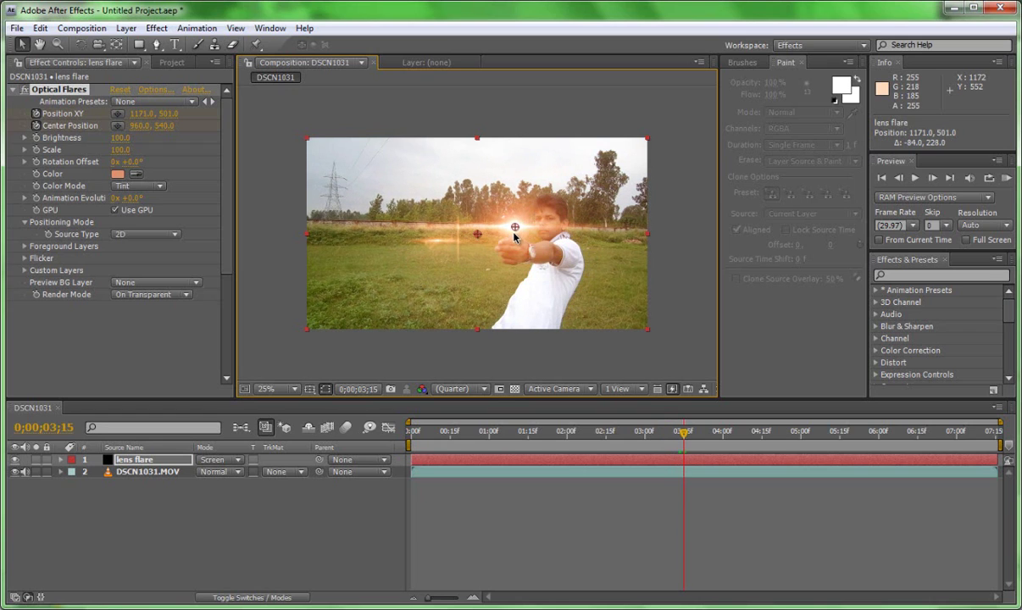
pyautogui.moveTo(514, 238); pyautogui.dragTo(495, 248)
pyautogui.press('pagedown')
pyautogui.press('pagedown')
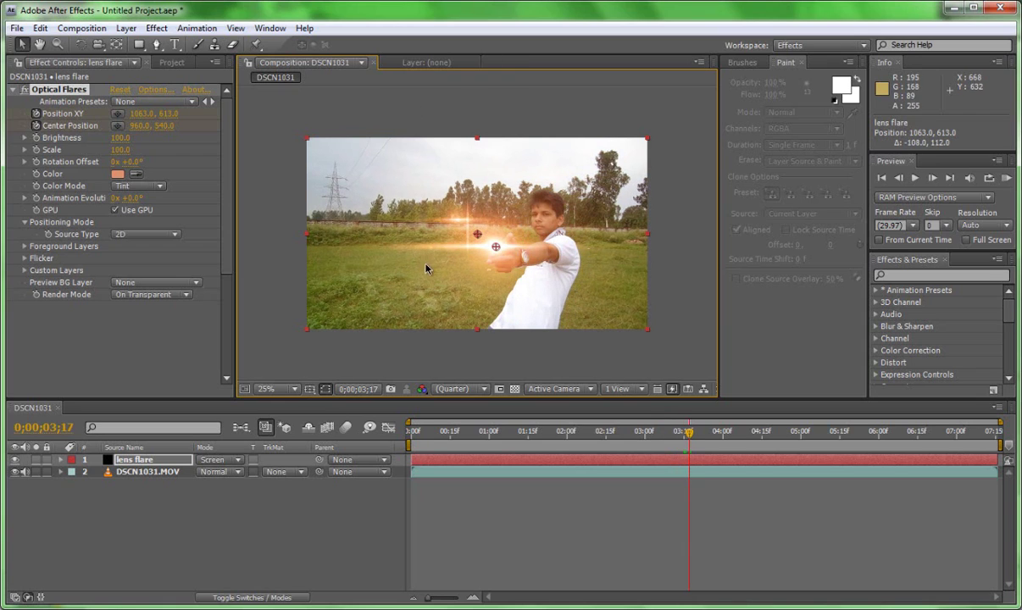
pyautogui.moveTo(496, 248); pyautogui.dragTo(473, 296)
pyautogui.press('pagedown')
pyautogui.press('pagedown')
pyautogui.press('pagedown')
pyautogui.press('pagedown')
pyautogui.press('pagedown')
pyautogui.press('pagedown')
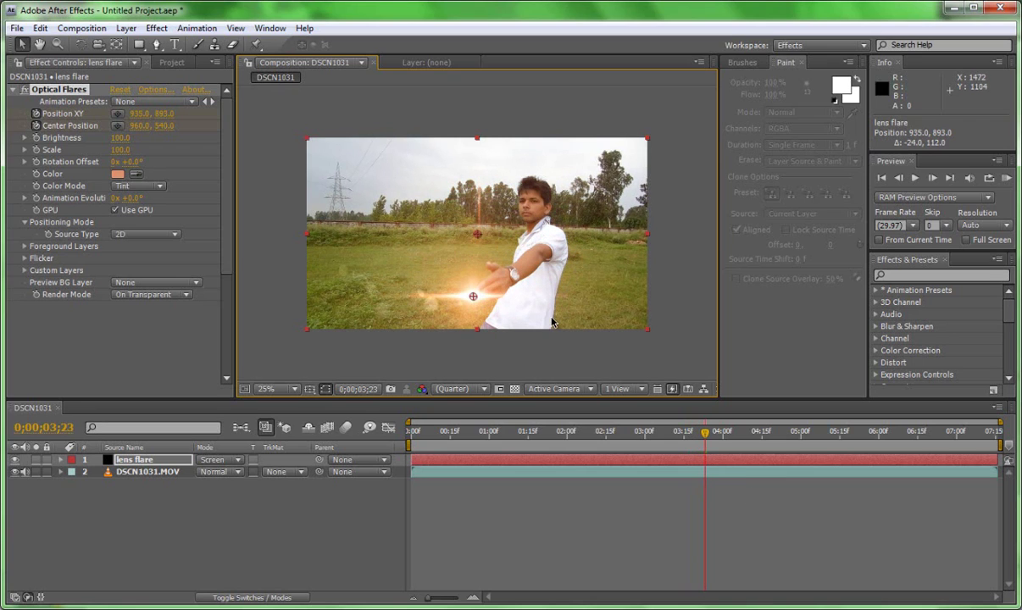
pyautogui.press('pagedown')
pyautogui.press('pagedown')
pyautogui.press('pagedown')
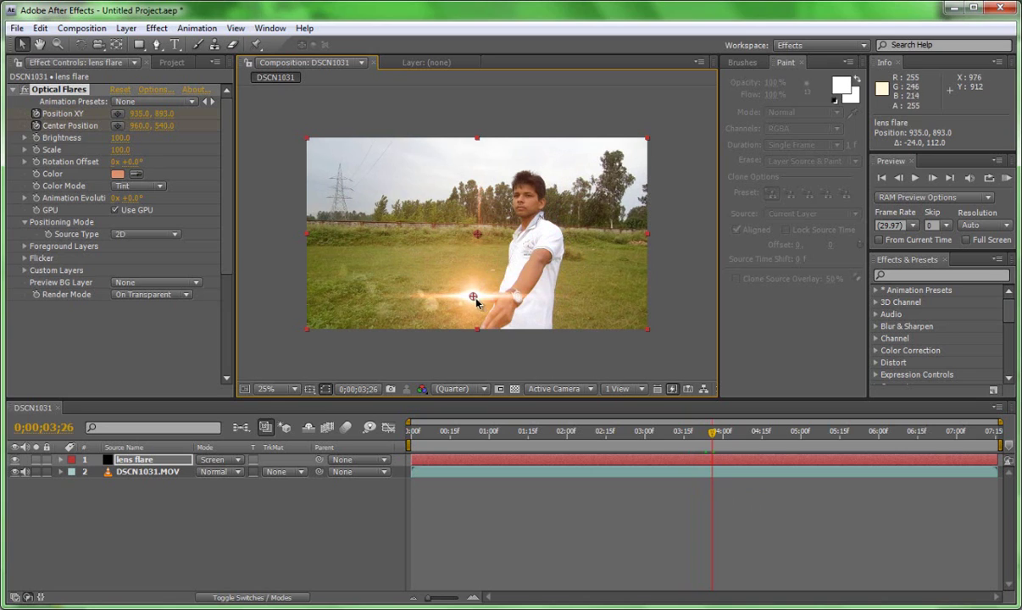
pyautogui.moveTo(473, 298); pyautogui.dragTo(481, 340)
pyautogui.moveTo(712, 438); pyautogui.dragTo(639, 446)
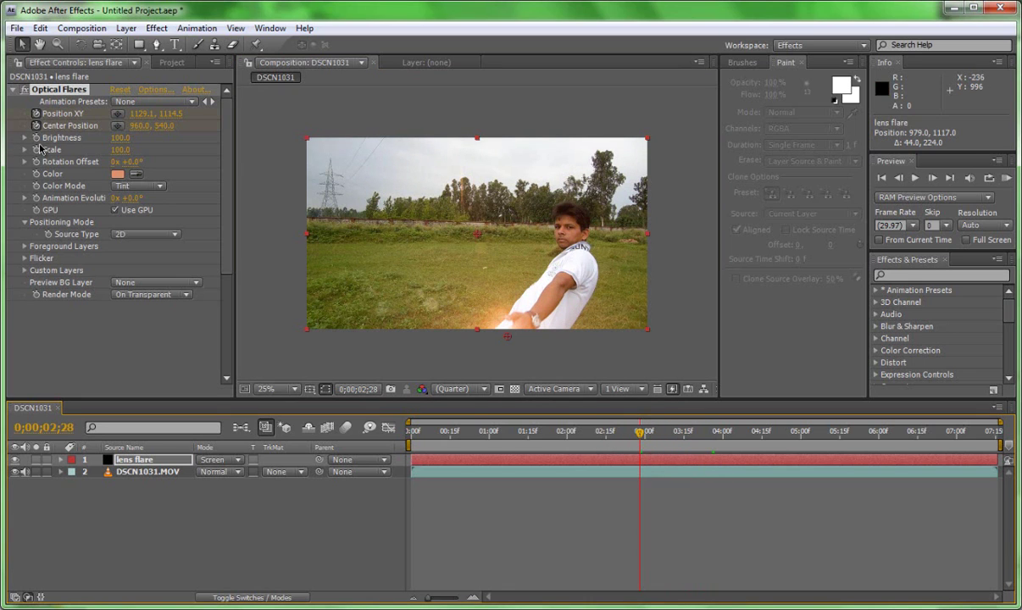
# Keyframe flare brightness at 0 on 0;00;02;28 and 100 on 0;00;03;01
pyautogui.moveTo(123, 136); pyautogui.dragTo(101, 137)
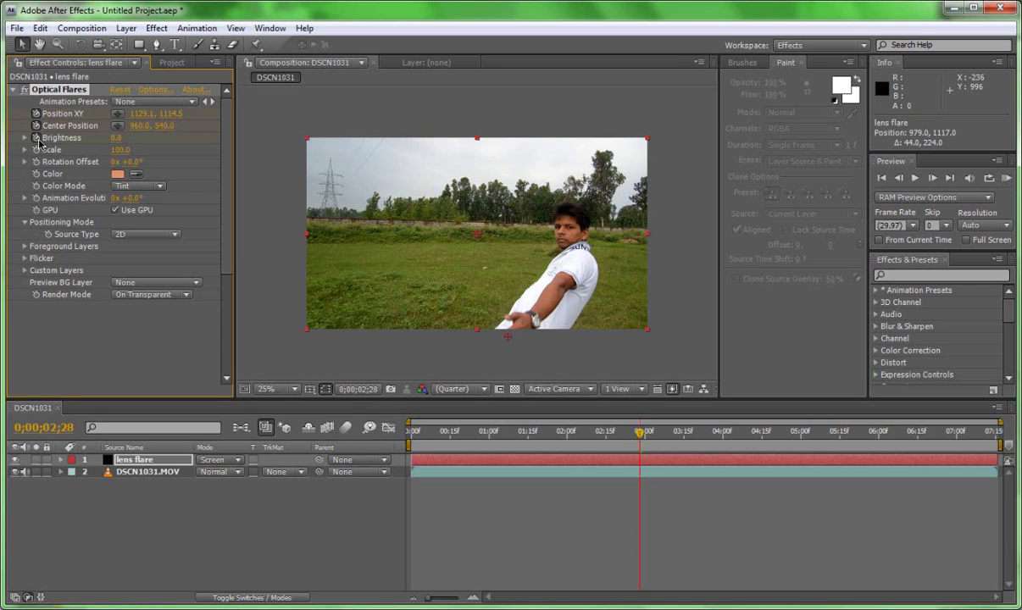
pyautogui.click(647, 436)
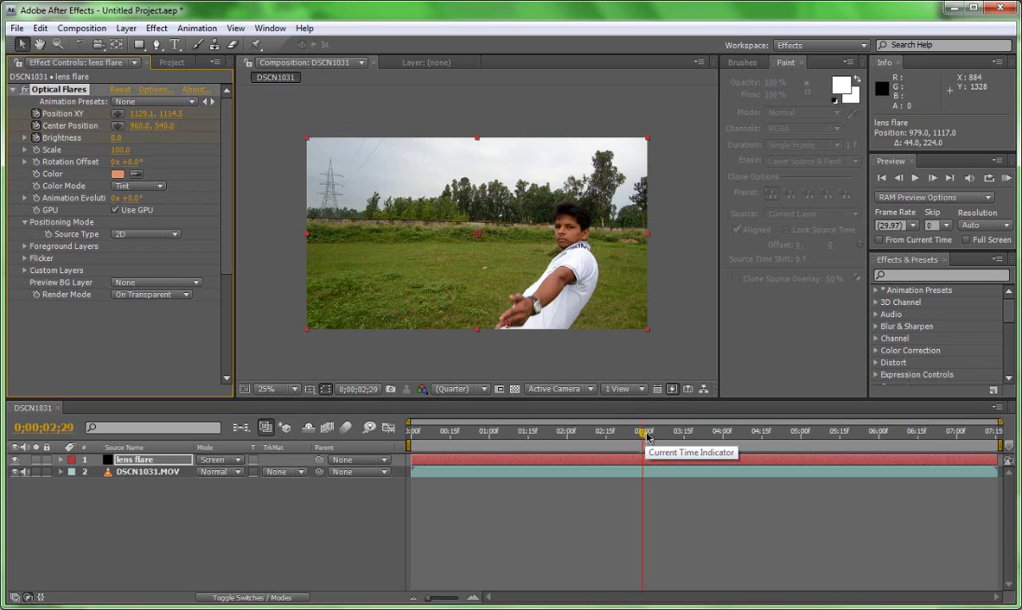
pyautogui.click(647, 437)
pyautogui.click(123, 138)
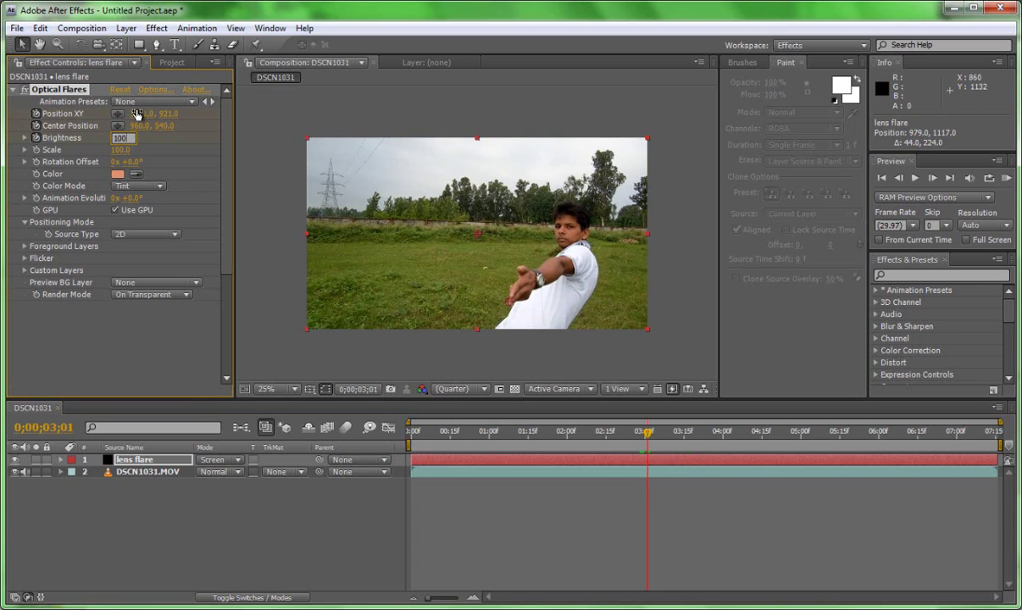
pyautogui.write('100')
pyautogui.press('Return')
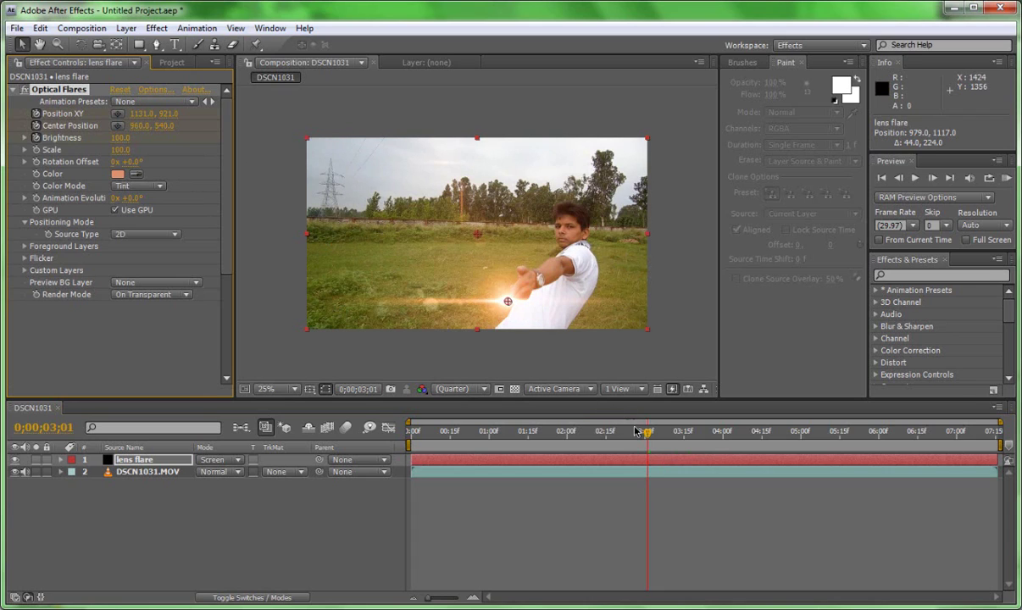
pyautogui.moveTo(650, 439); pyautogui.dragTo(658, 439)
pyautogui.press('u')
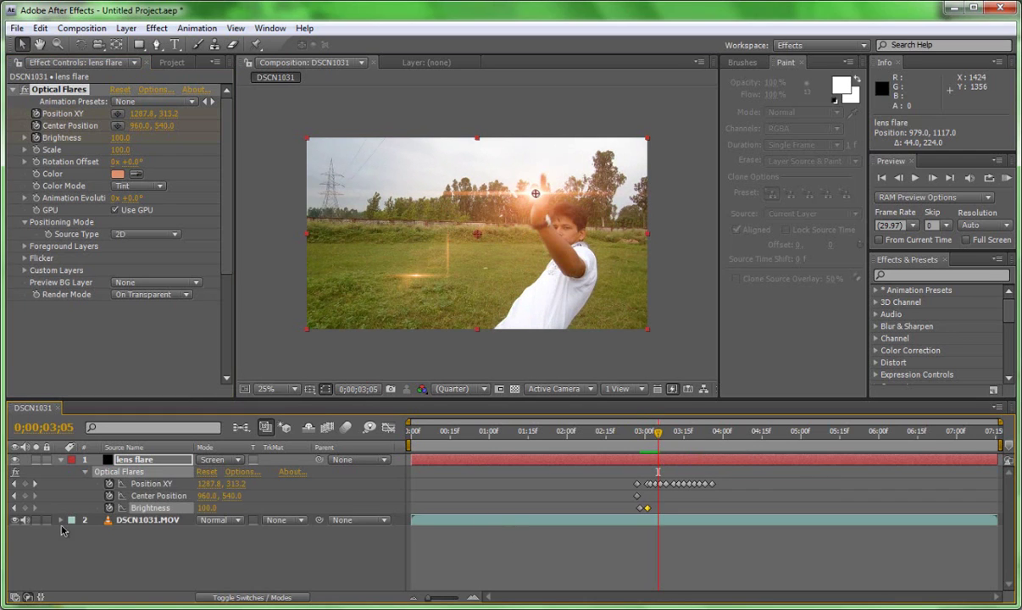
pyautogui.click(25, 508)
# Keyframe brightness 380 at 0;00;03;08 and 100 at 0;00;03;12, then mute layer 2's audio
pyautogui.moveTo(663, 439); pyautogui.dragTo(666, 439)
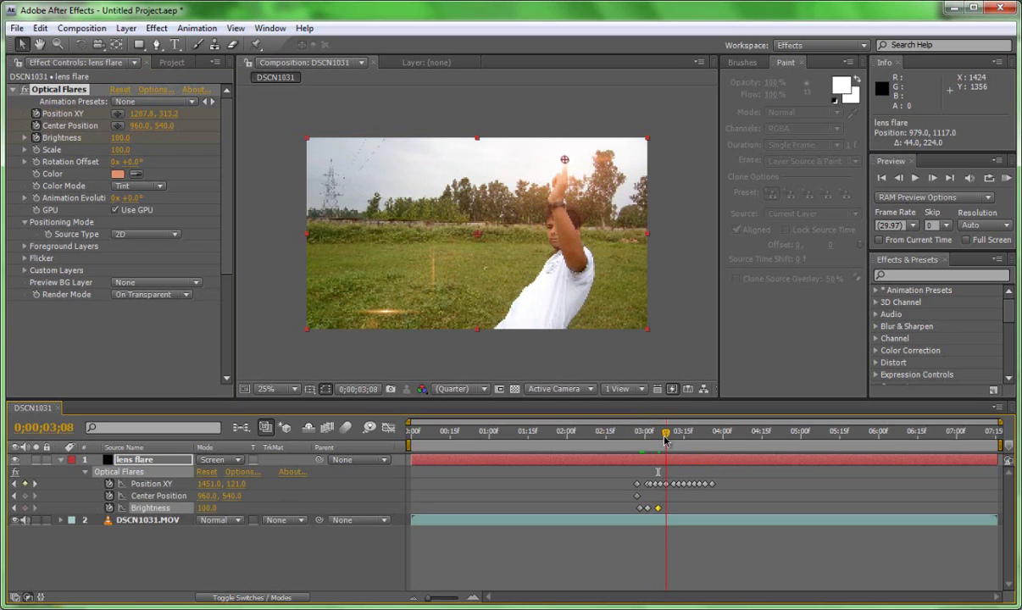
pyautogui.moveTo(121, 138); pyautogui.dragTo(656, 400)
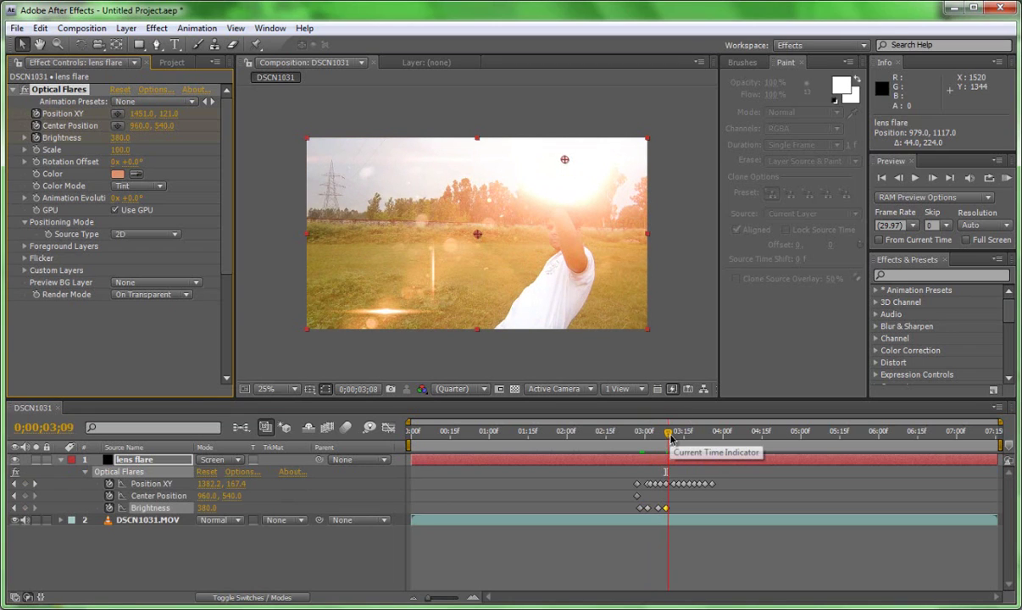
pyautogui.moveTo(670, 436); pyautogui.dragTo(674, 436)
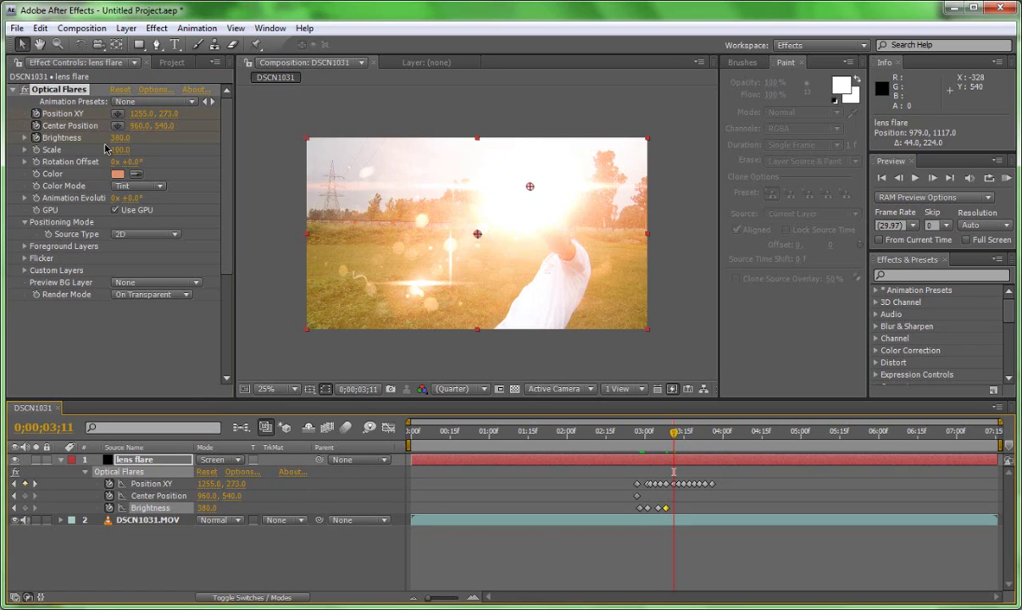
pyautogui.click(677, 436)
pyautogui.click(119, 137)
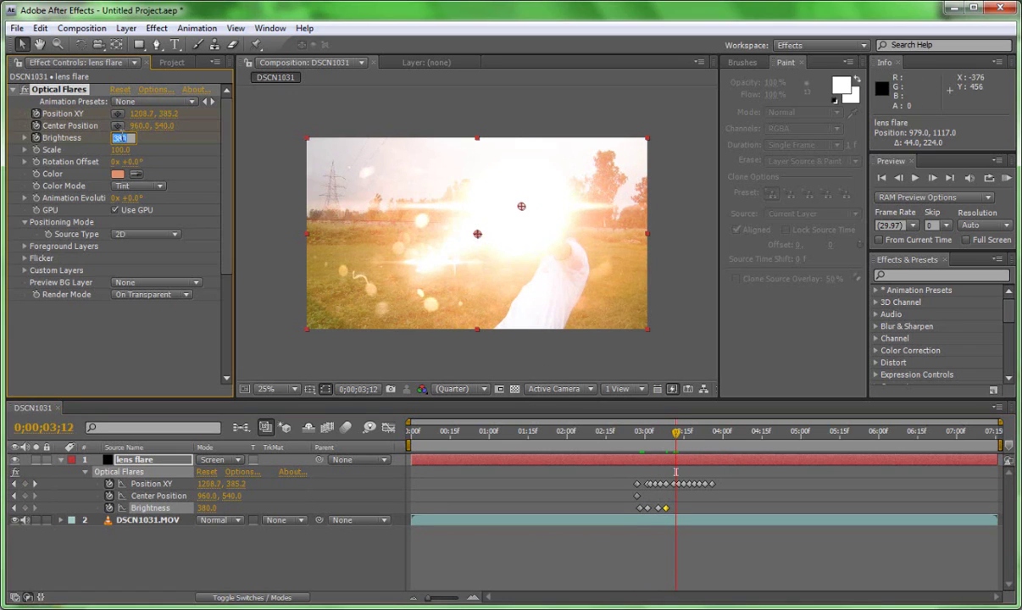
pyautogui.write('100')
pyautogui.press('Return')
pyautogui.moveTo(676, 436); pyautogui.dragTo(644, 434)
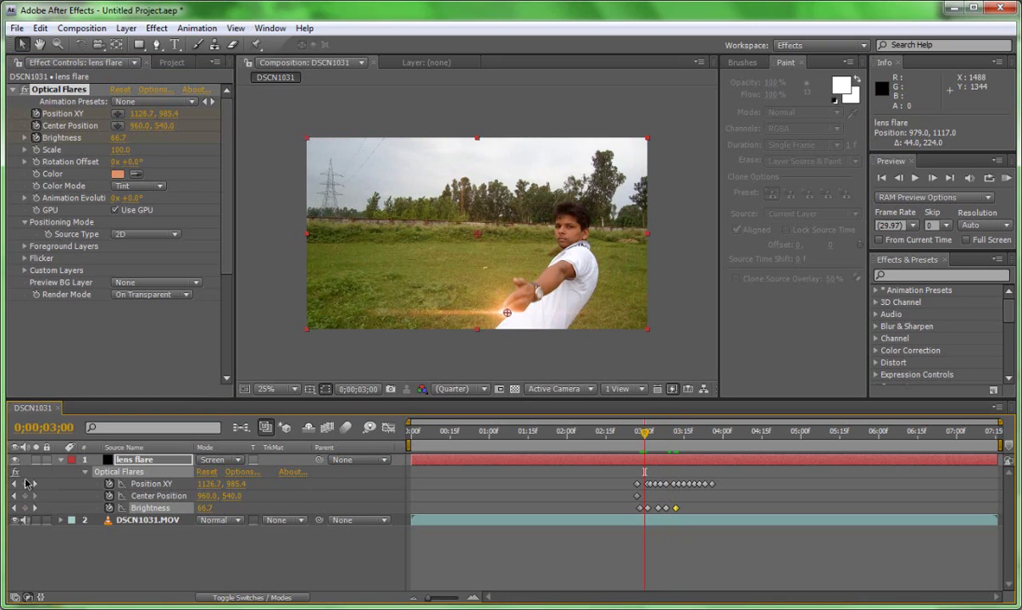
pyautogui.click(24, 520)
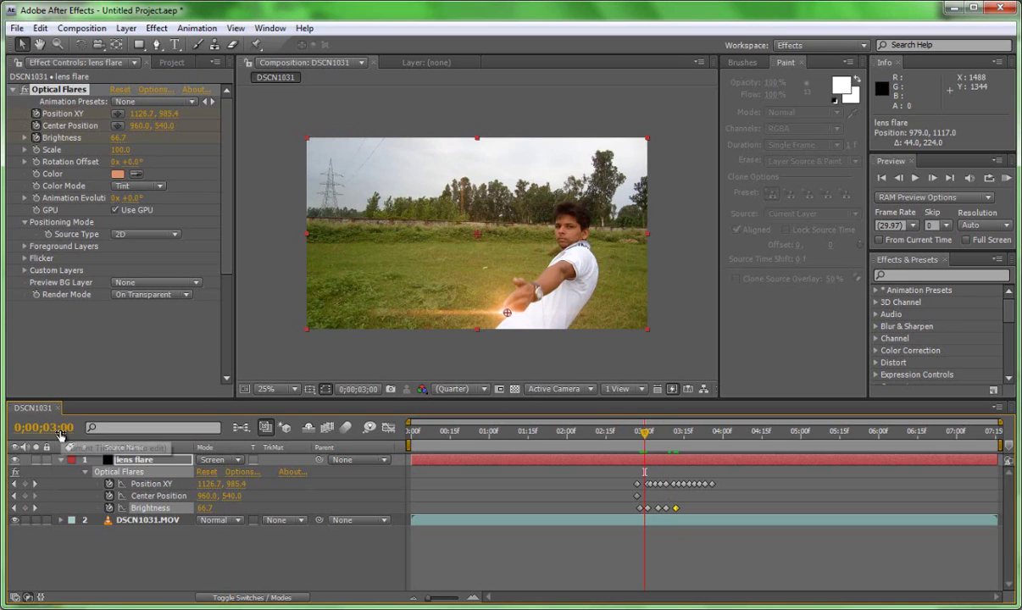
# Enable From Current Time and RAM-preview the flare animation from the current frame
pyautogui.press('KP_0')
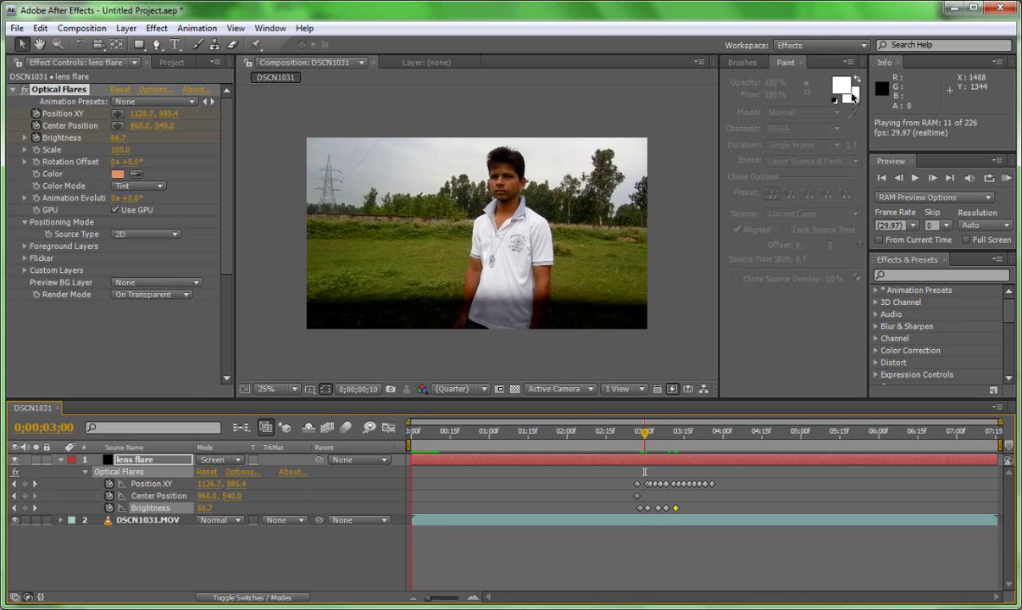
pyautogui.click(890, 74)
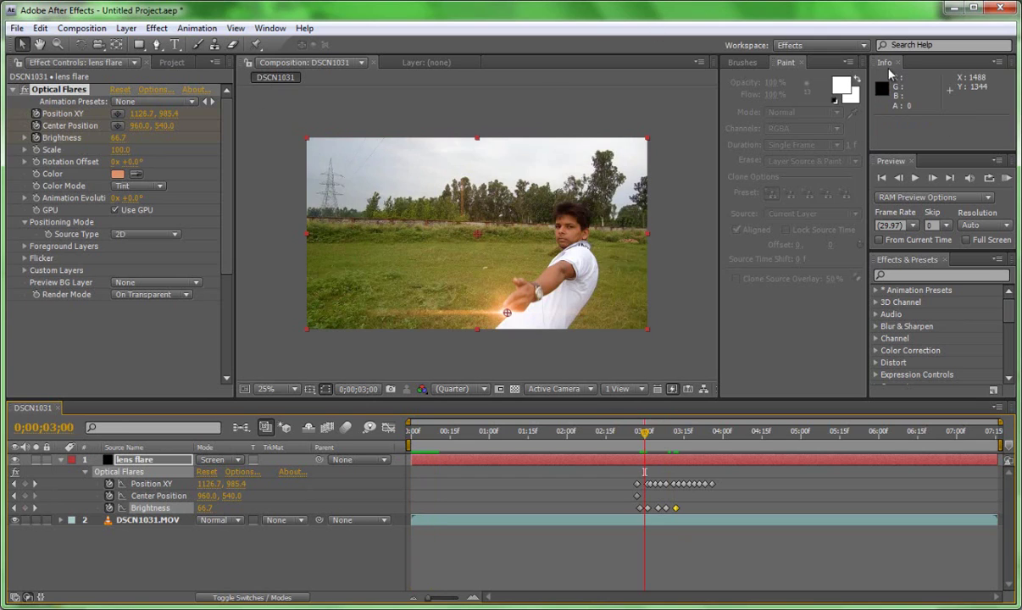
pyautogui.click(880, 240)
pyautogui.press('KP_0')
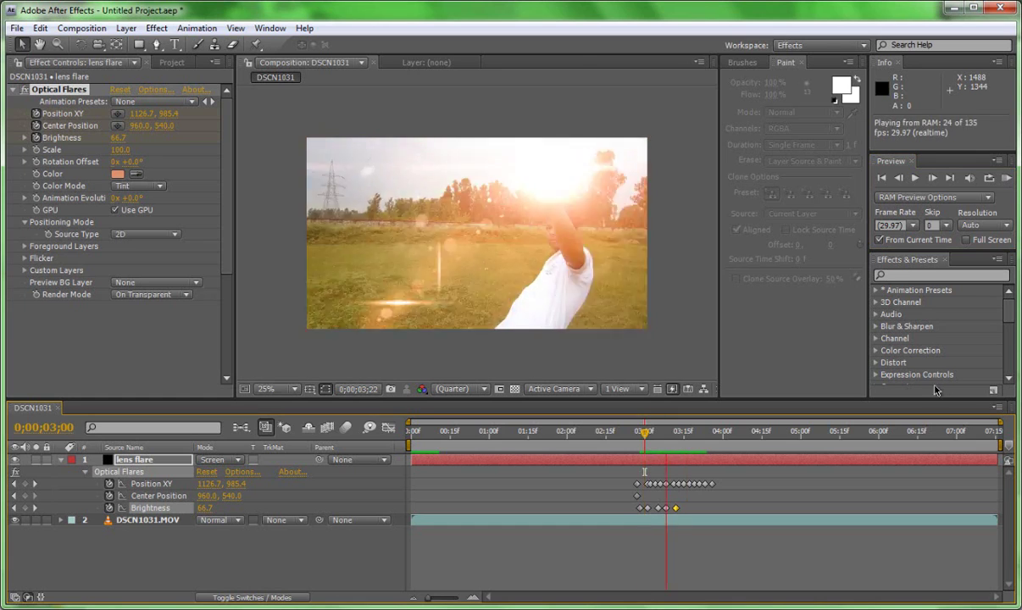
pyautogui.press('space')
# Keyframe flare brightness to 0 at 0;00;03;25 so it fades out
pyautogui.moveTo(645, 432); pyautogui.dragTo(710, 438)
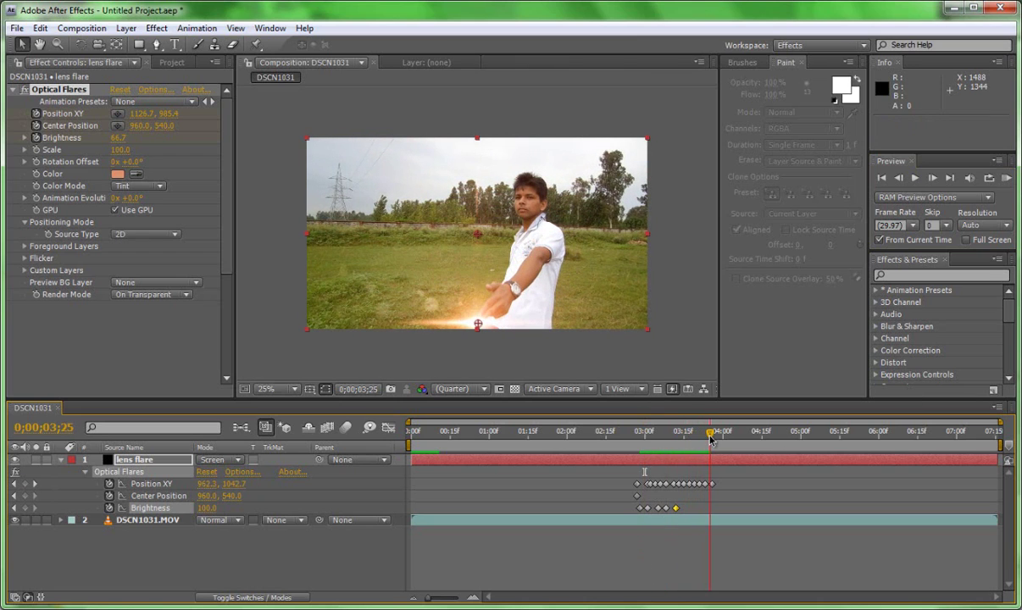
pyautogui.click(120, 137)
pyautogui.press('Return')
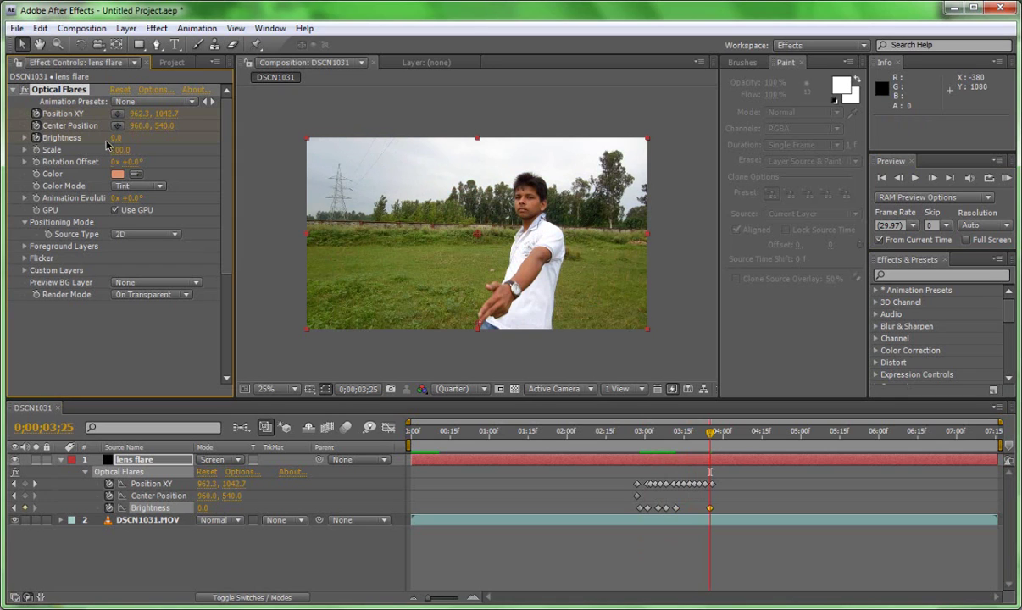
pyautogui.moveTo(708, 435); pyautogui.dragTo(661, 434)
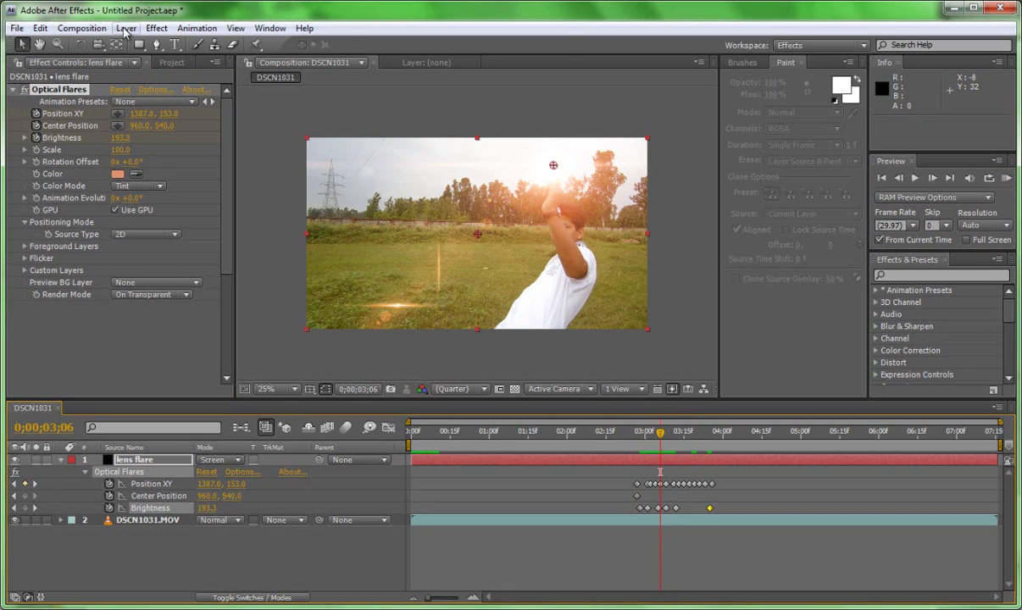
# Create a black 1920×1080 solid named 'rocket launcher' and bring up the Effect > Trapcode list
pyautogui.click(125, 28)
pyautogui.moveTo(144, 44)
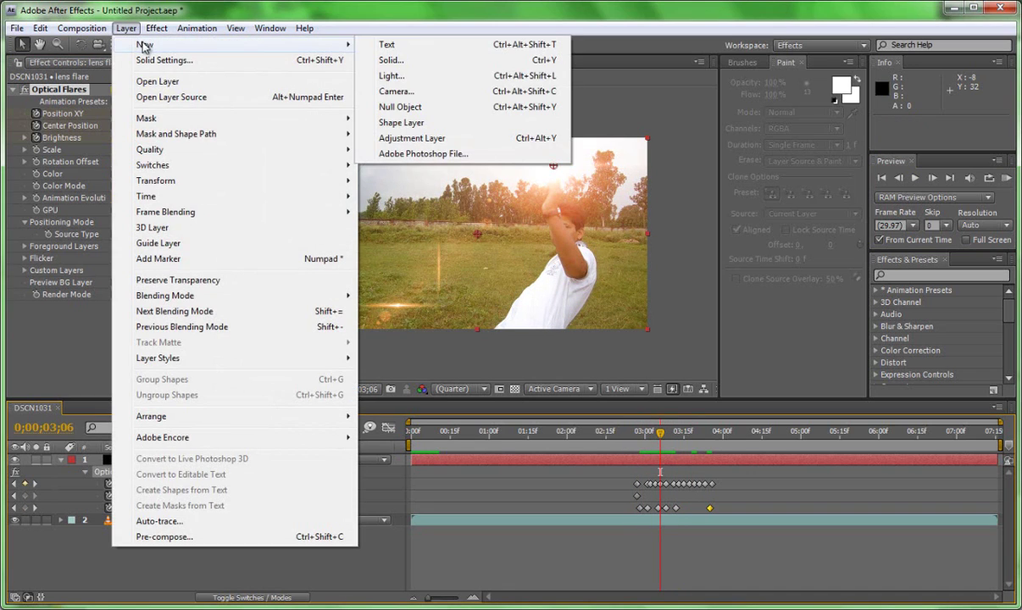
pyautogui.click(405, 61)
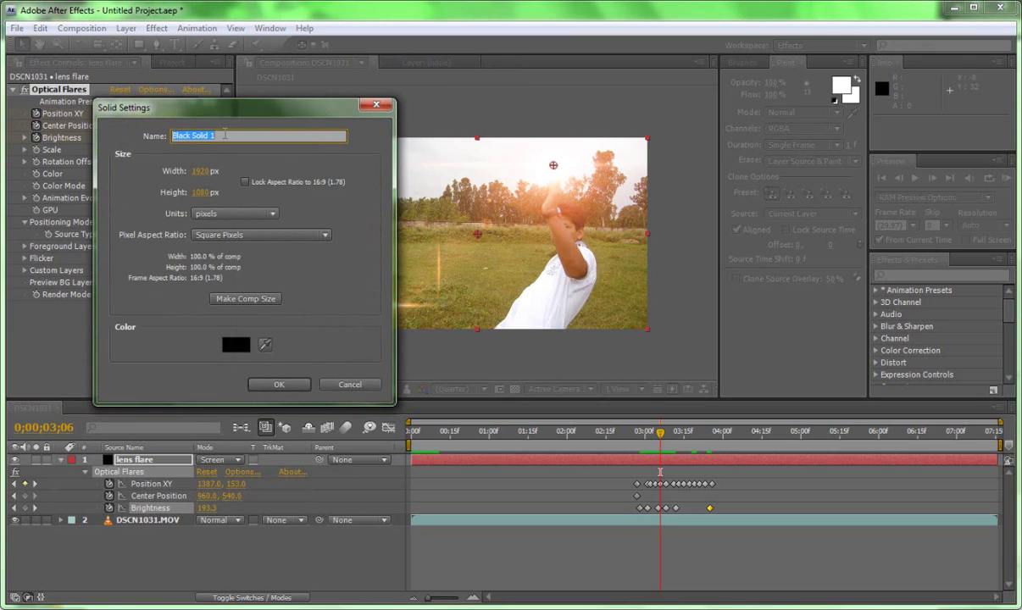
pyautogui.write('rocket launcher')
pyautogui.press('Return')
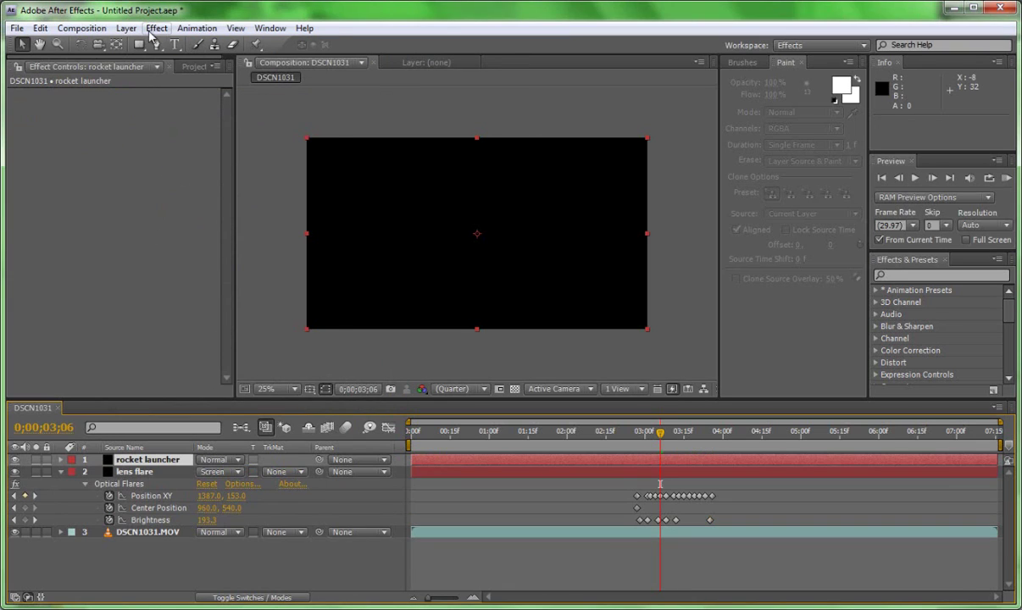
pyautogui.click(152, 30)
pyautogui.moveTo(196, 429)
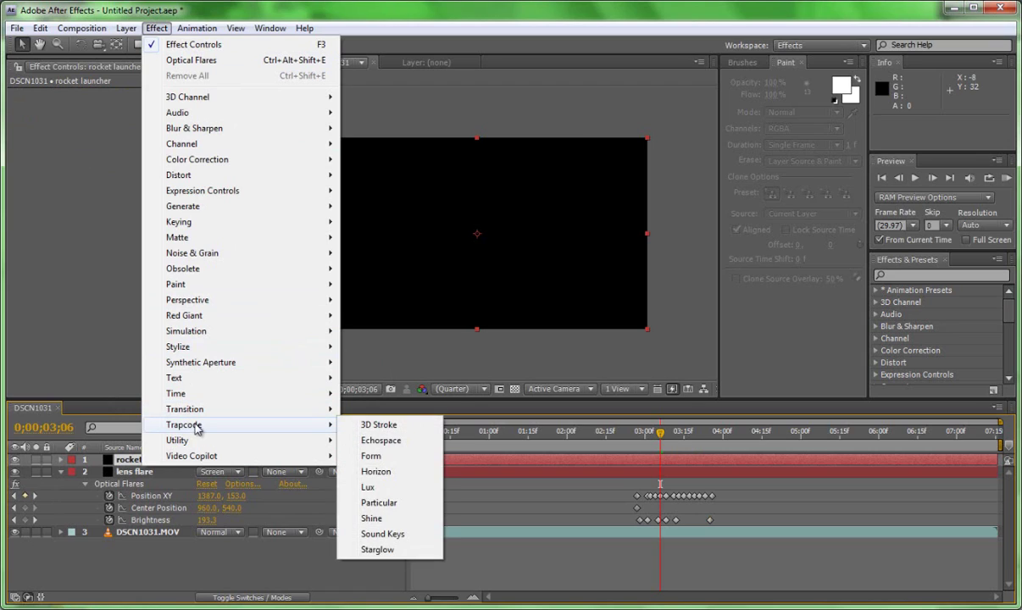
# Apply Trapcode Particular with the t2_firestarter_hd preset to the rocket launcher solid and expand its Emitter group
pyautogui.click(379, 504)
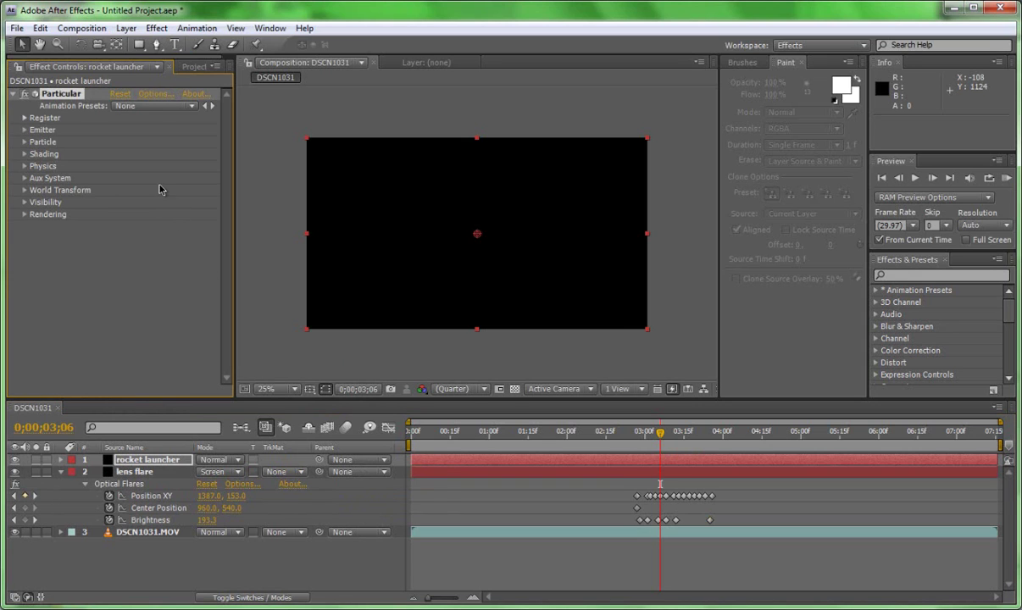
pyautogui.click(156, 94)
pyautogui.click(347, 195)
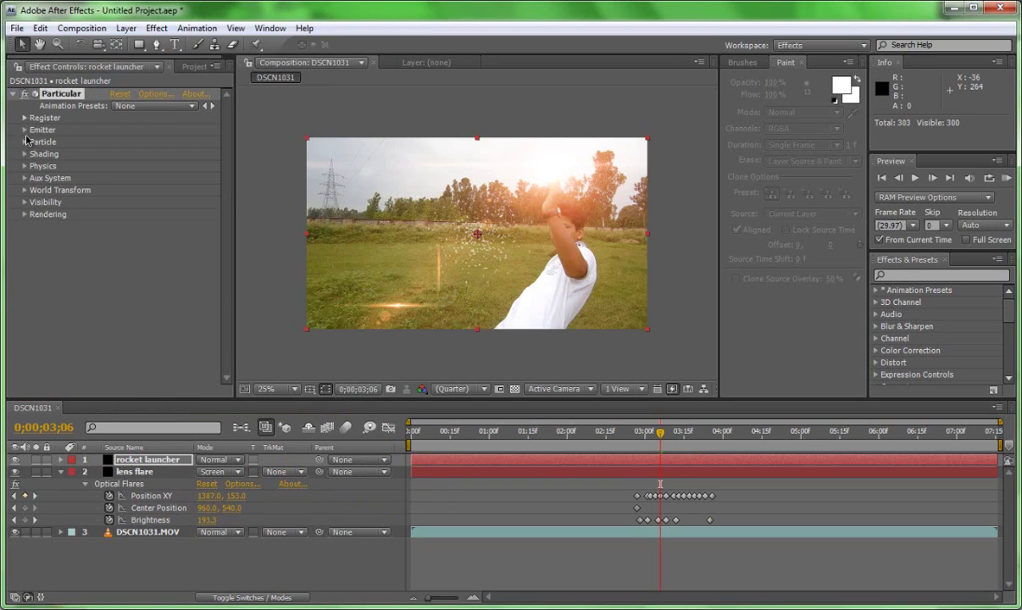
pyautogui.click(155, 105)
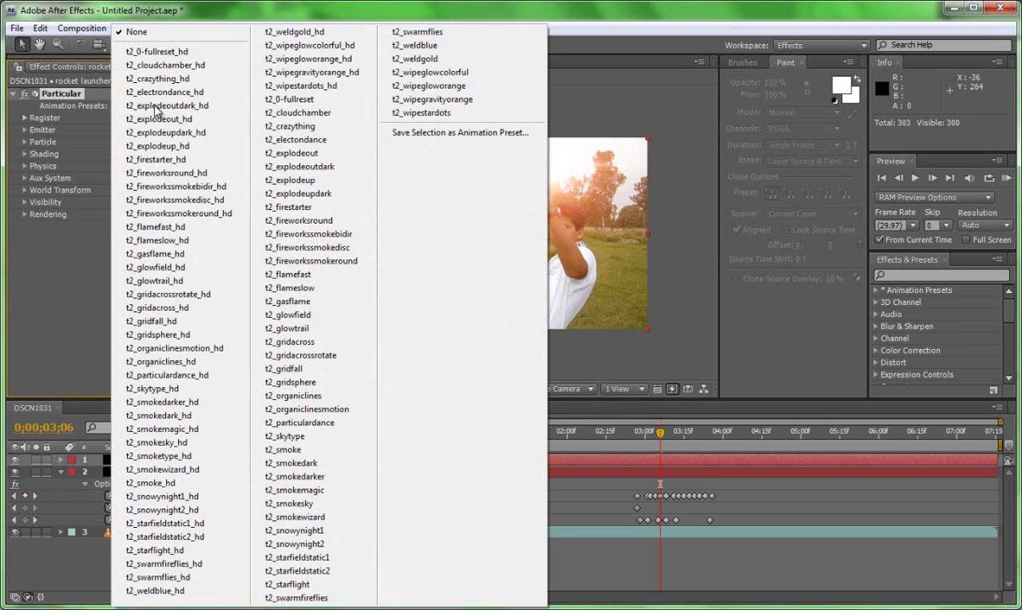
pyautogui.click(180, 161)
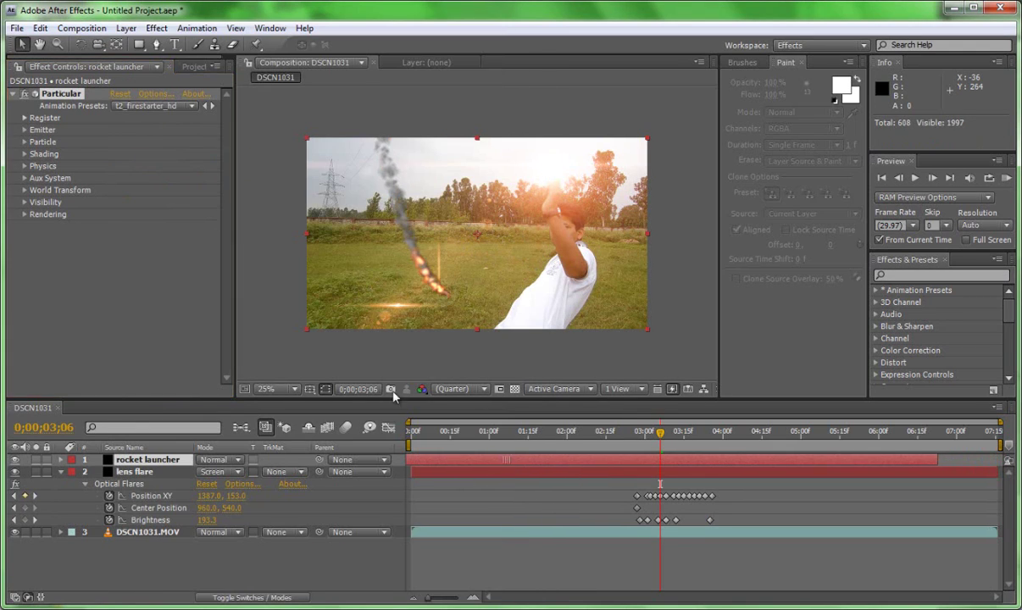
pyautogui.click(25, 131)
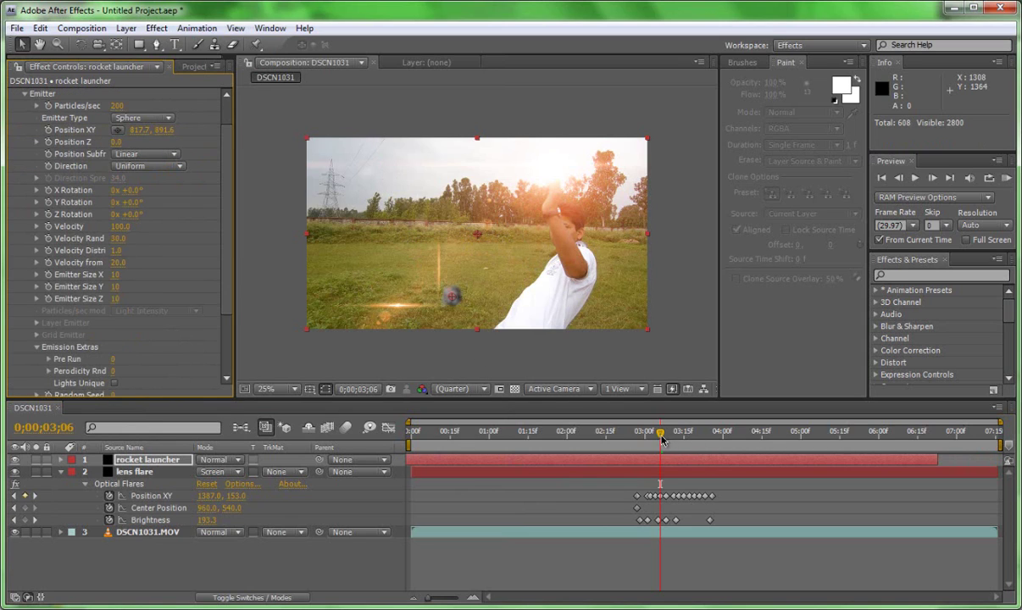
# Place the emitter on the boy's hand, start the layer at 0;00;03;03, and keyframe Position XY
pyautogui.moveTo(663, 438)
pyautogui.mouseDown()
pyautogui.moveTo(637, 435)
pyautogui.moveTo(653, 450)
pyautogui.mouseUp()
pyautogui.moveTo(452, 296); pyautogui.dragTo(521, 261)
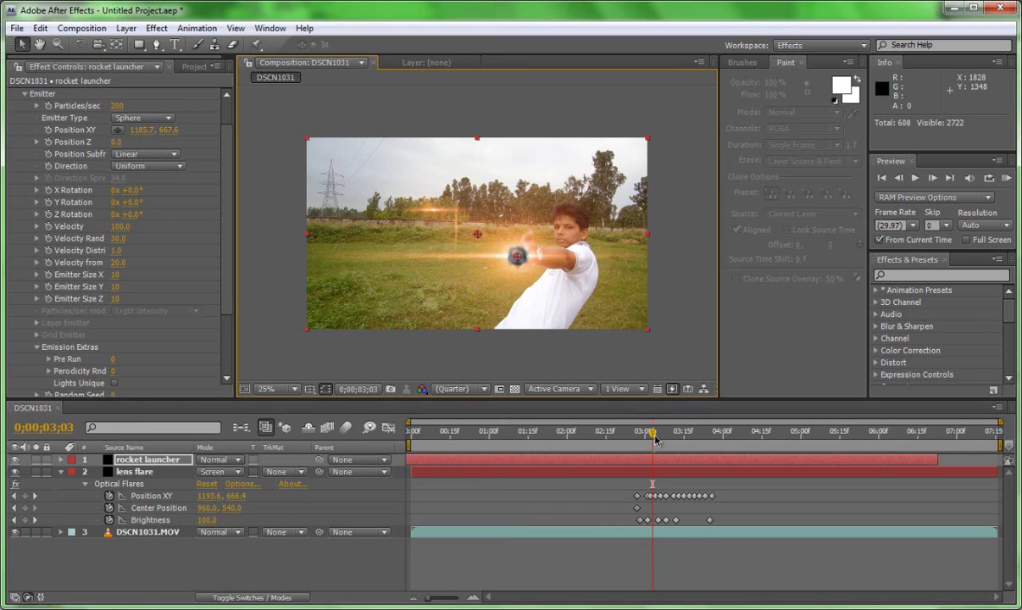
pyautogui.click(657, 464)
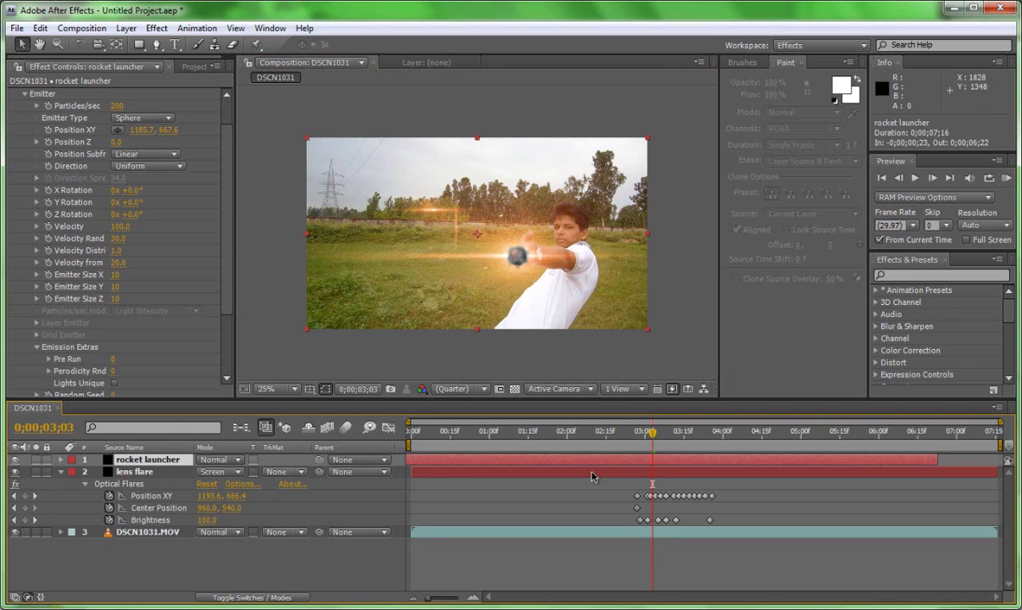
pyautogui.hotkey('alt', '[')
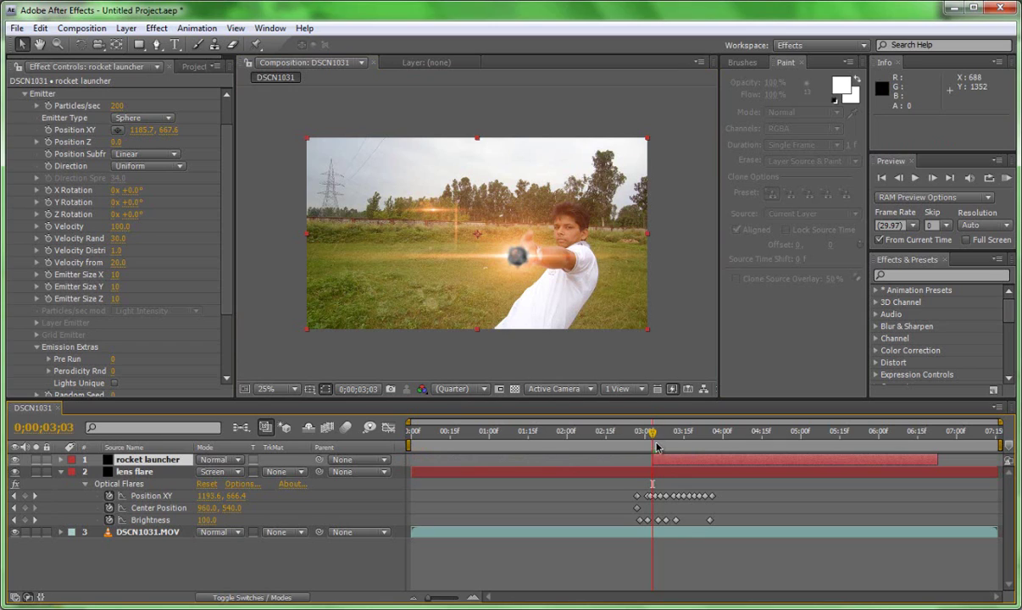
pyautogui.click(48, 131)
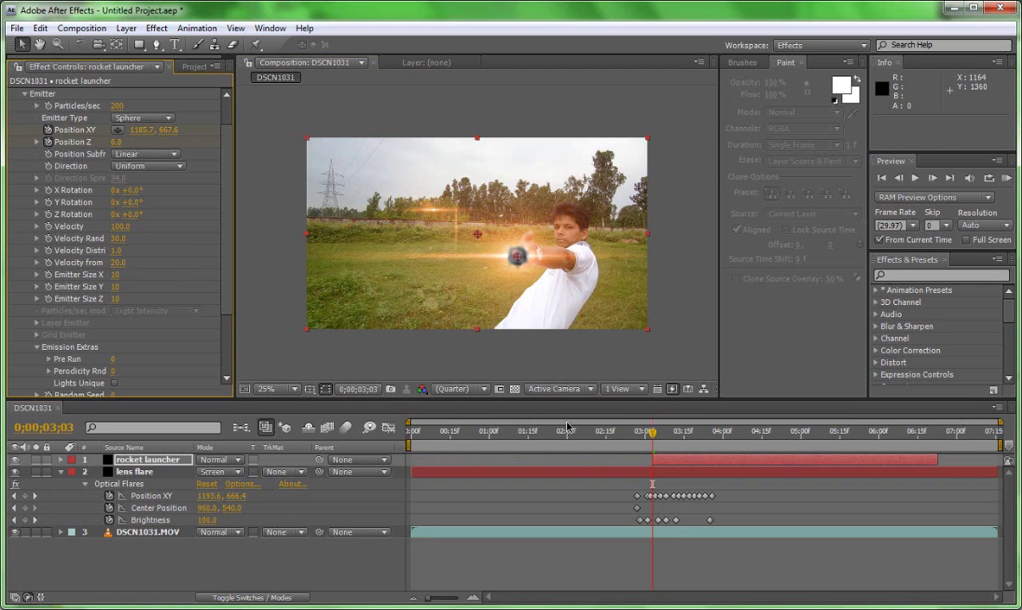
# At 0;00;03;09, set the emitter's Position Z to -3760 and move it left to 173.7, 822.6
pyautogui.moveTo(654, 435)
pyautogui.mouseDown()
pyautogui.moveTo(682, 436)
pyautogui.moveTo(669, 436)
pyautogui.mouseUp()
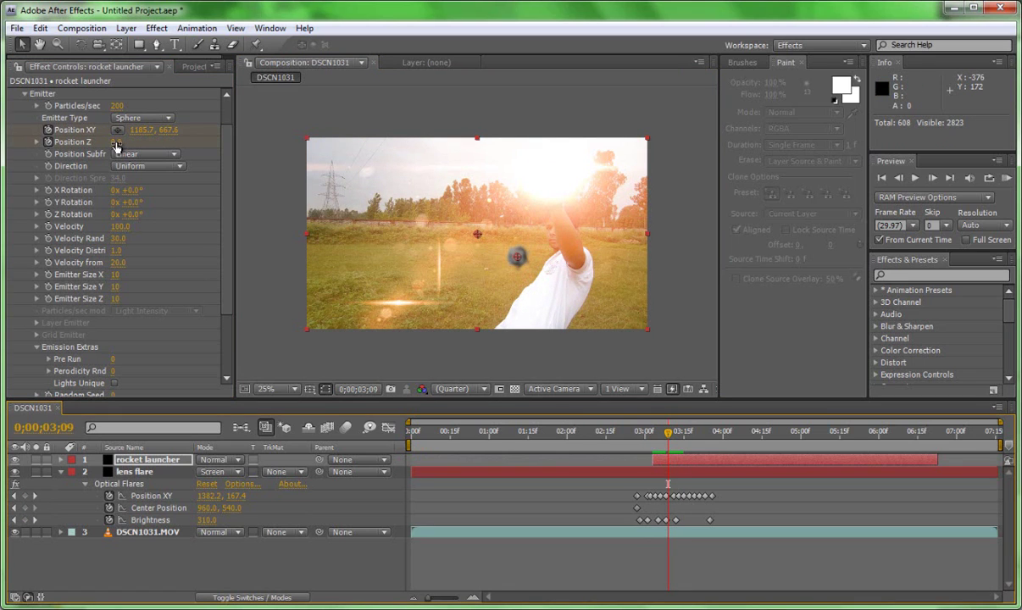
pyautogui.moveTo(116, 144); pyautogui.dragTo(11, 151)
pyautogui.click(17, 149)
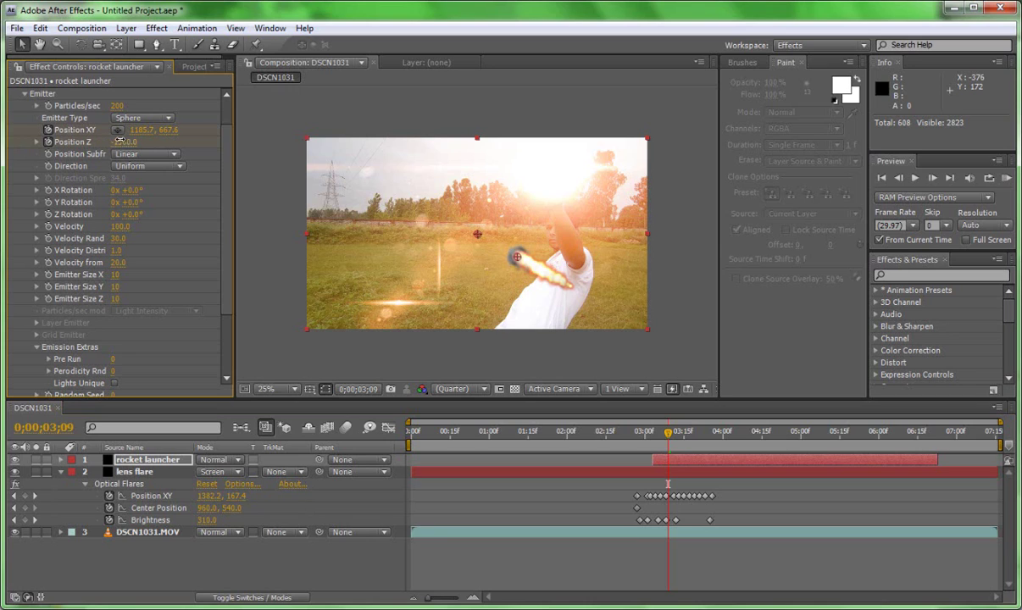
pyautogui.moveTo(120, 141); pyautogui.dragTo(17, 130)
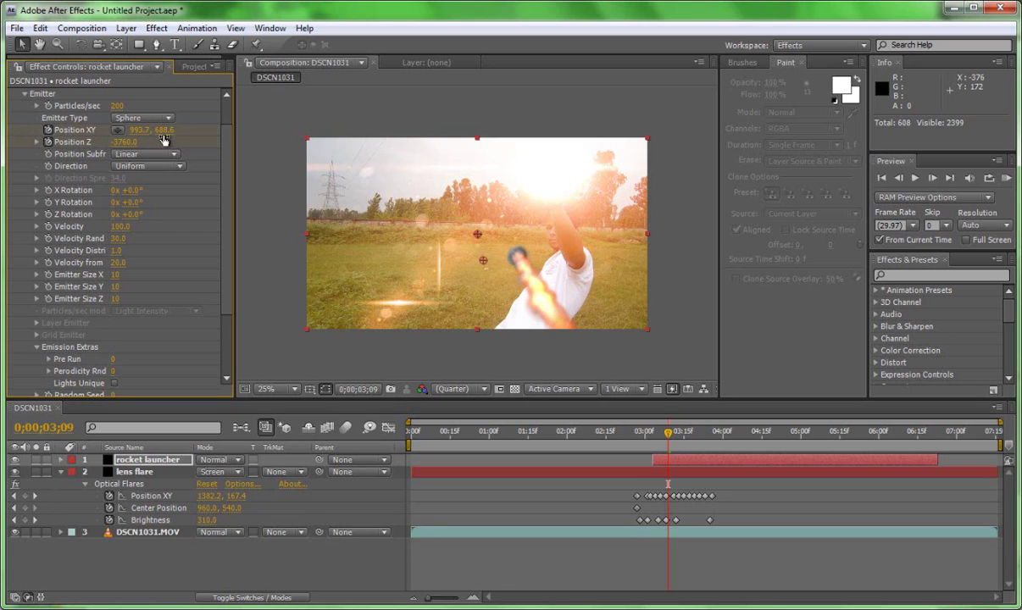
pyautogui.moveTo(135, 130); pyautogui.dragTo(80, 123)
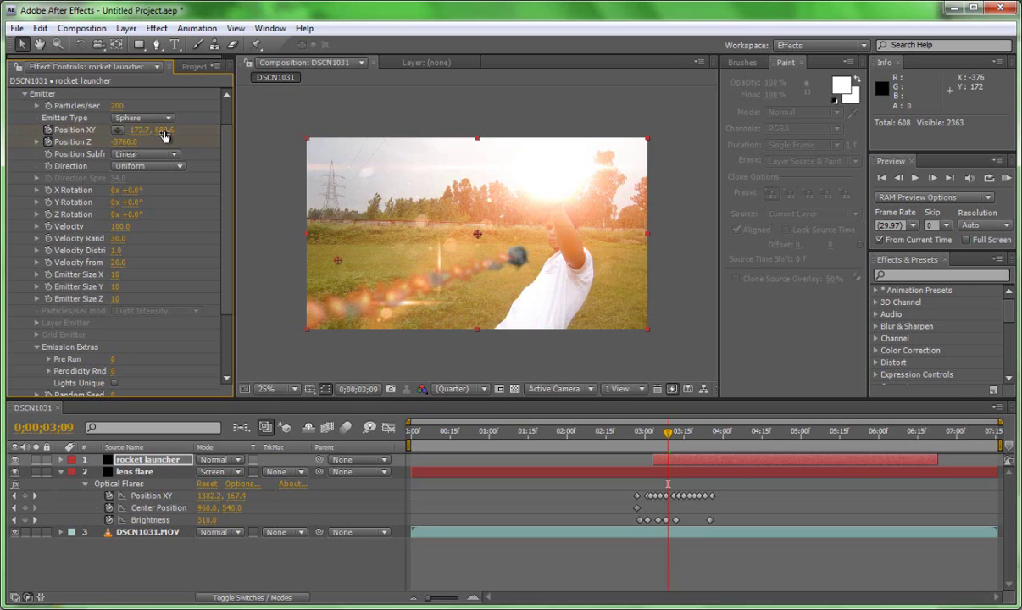
pyautogui.moveTo(168, 130); pyautogui.dragTo(113, 140)
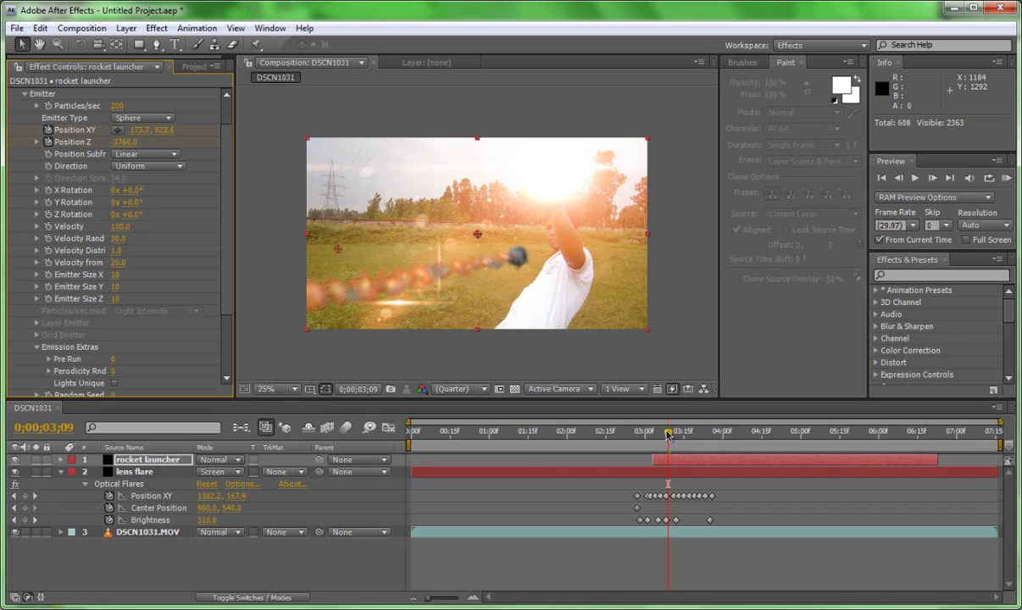
# Trim the rocket launcher layer's out point to 0;00;03;20
pyautogui.moveTo(669, 434); pyautogui.dragTo(692, 465)
pyautogui.click(692, 464)
pyautogui.press('pagedown')
pyautogui.press('pagedown')
pyautogui.press('pagedown')
pyautogui.press('pagedown')
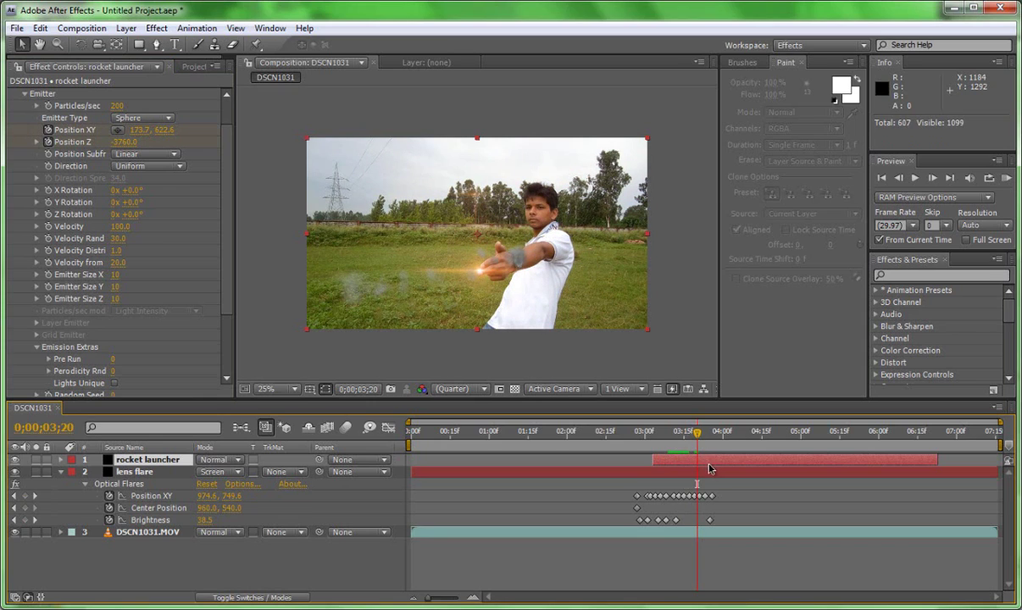
pyautogui.hotkey('alt', ']')
# Preview the rocket shot from just before the launch
pyautogui.click(642, 433)
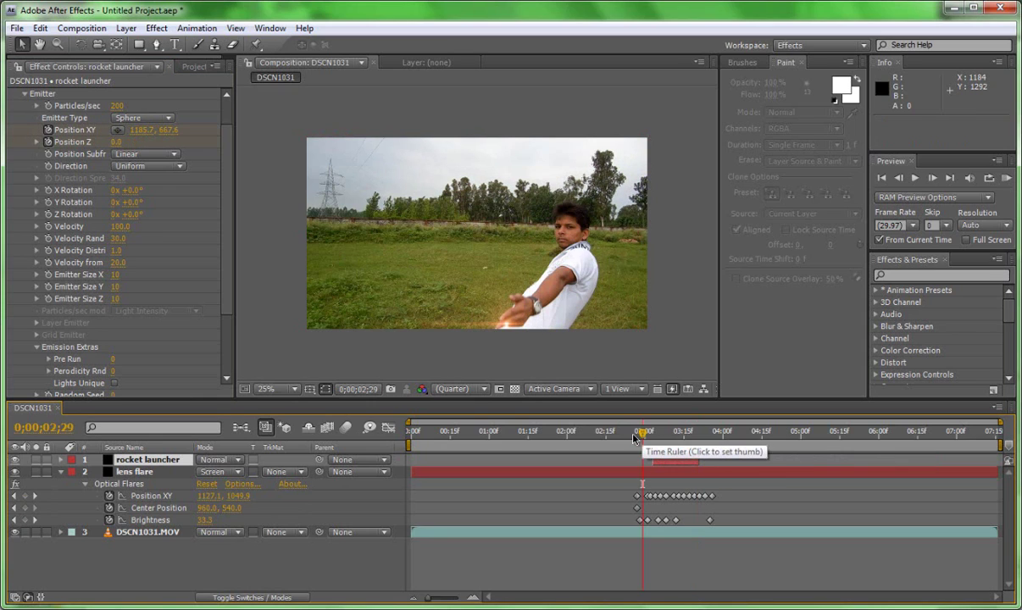
pyautogui.press('space')
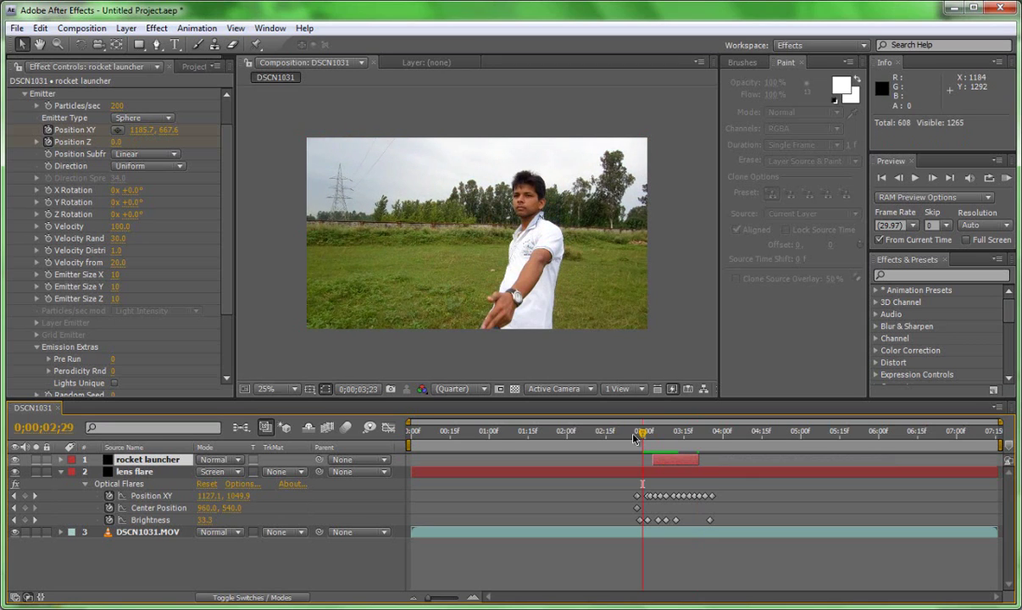
pyautogui.press('space')
pyautogui.moveTo(630, 440); pyautogui.dragTo(686, 452)
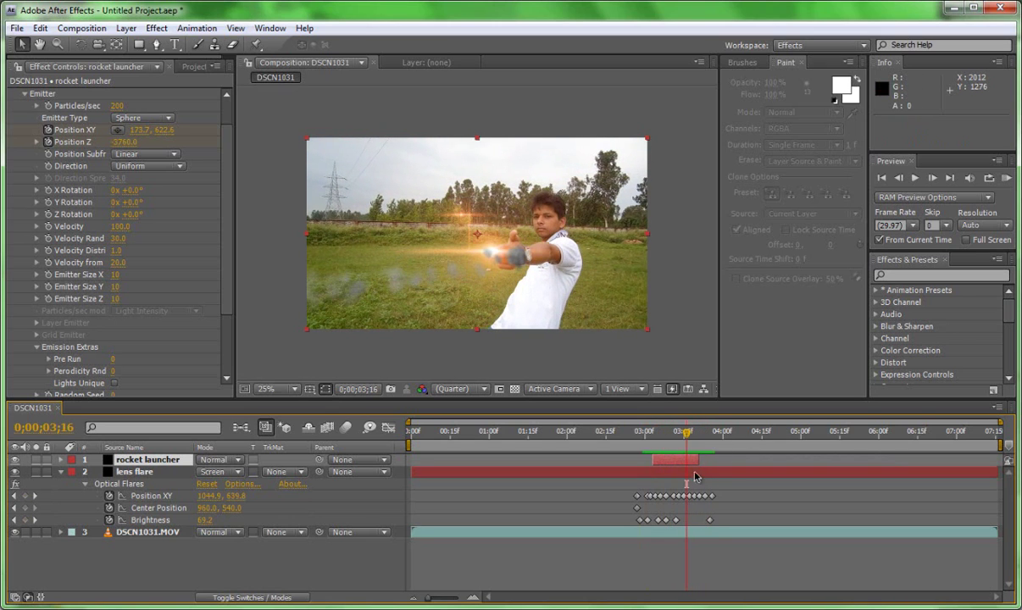
# Keyframe the rocket launcher's Opacity at 100% at 0;00;03;13 and 0% at 0;00;03;19
pyautogui.rightClick(687, 467)
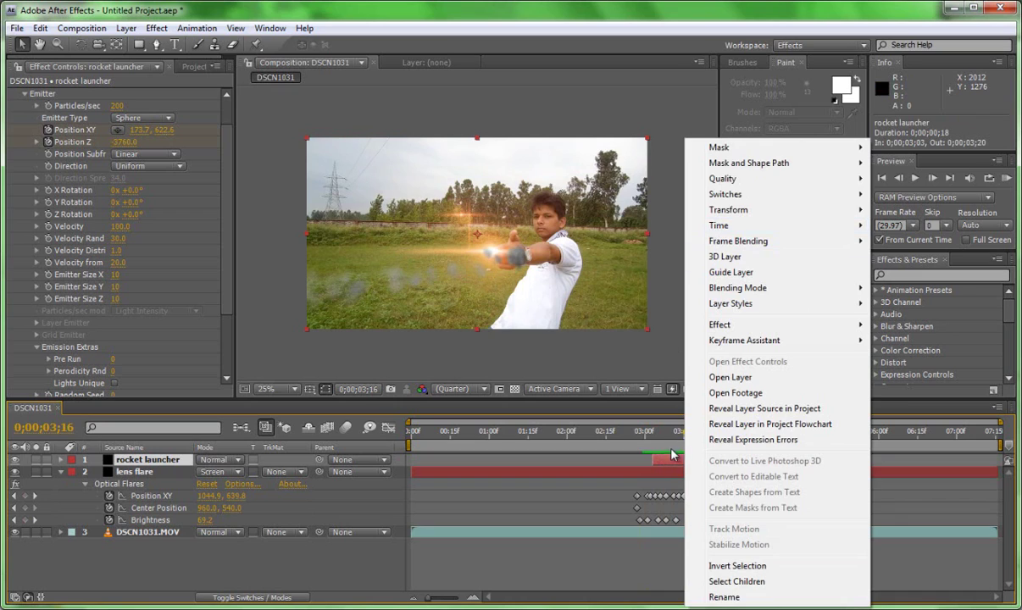
pyautogui.moveTo(637, 432); pyautogui.dragTo(671, 464)
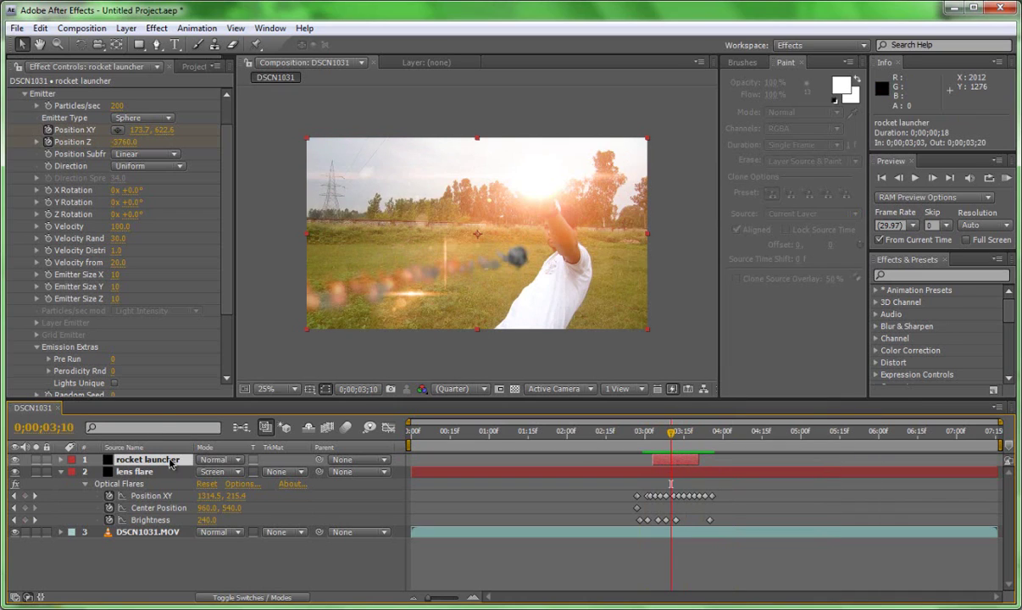
pyautogui.press('t')
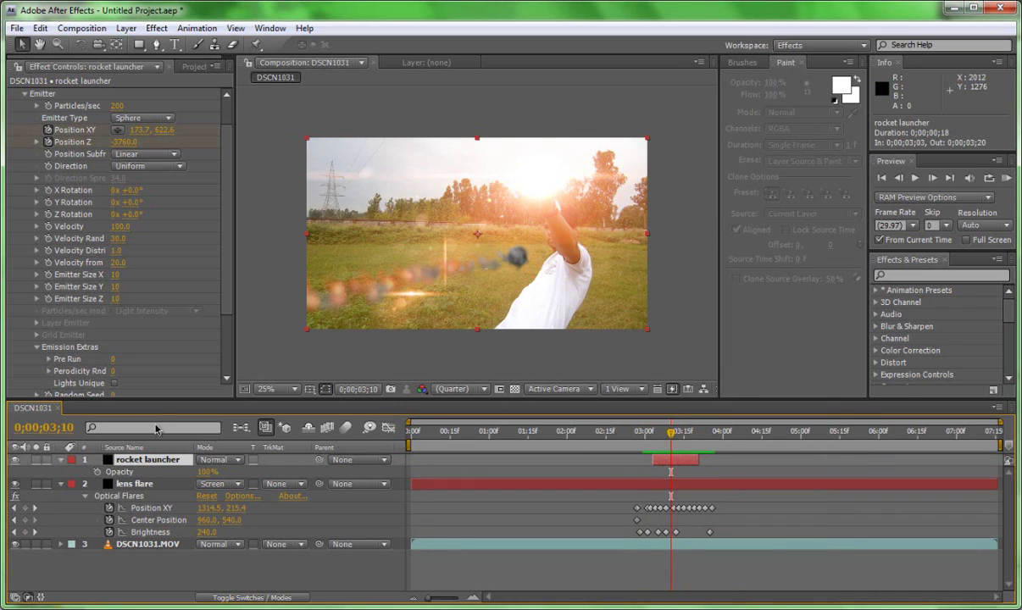
pyautogui.click(679, 434)
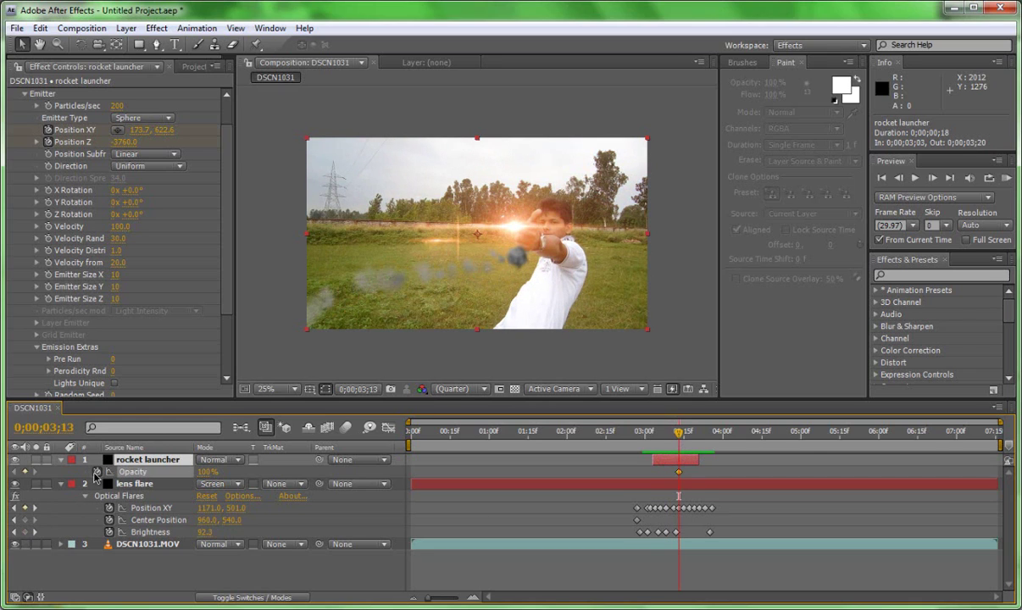
pyautogui.hotkey('alt', 'shift', 't')
pyautogui.press('pagedown')
pyautogui.press('pagedown')
pyautogui.press('pagedown')
pyautogui.press('pagedown')
pyautogui.press('pagedown')
pyautogui.press('pagedown')
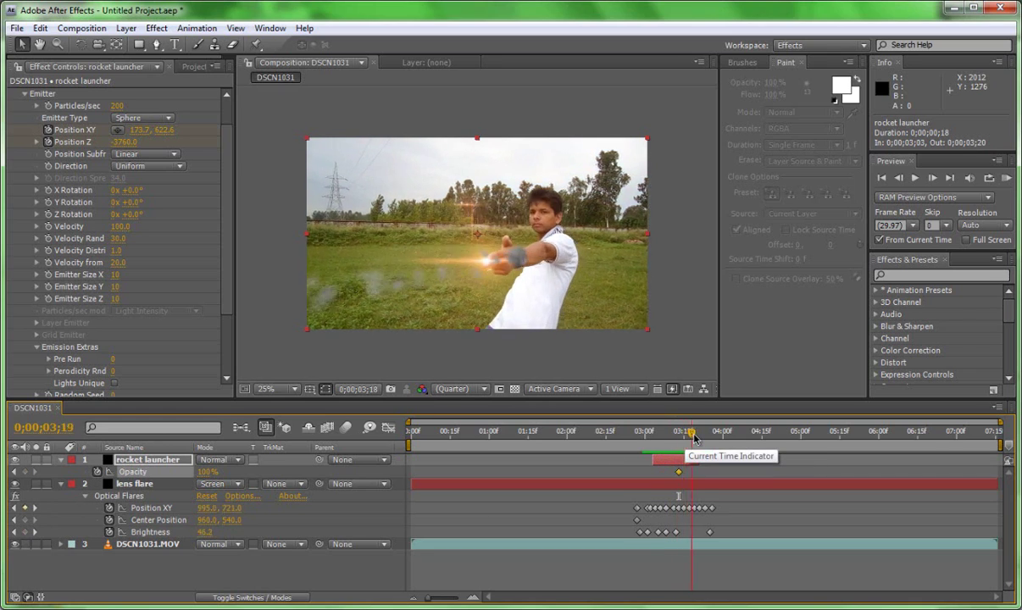
pyautogui.click(208, 471)
pyautogui.write('0')
pyautogui.press('Return')
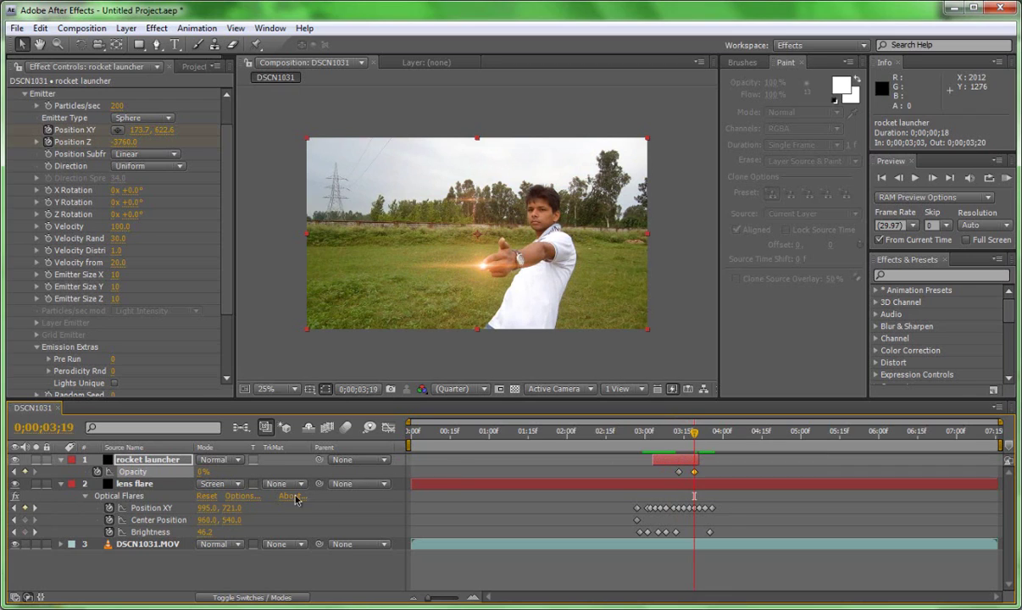
# Preview the fade from before the launch and scrub through the lens-flare frames
pyautogui.click(633, 433)
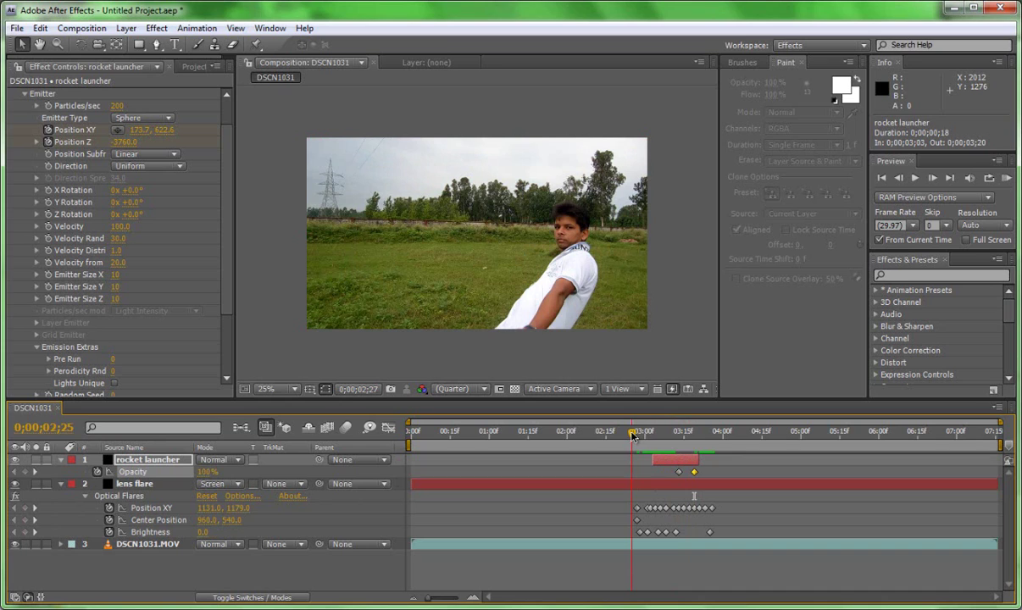
pyautogui.press('KP_0')
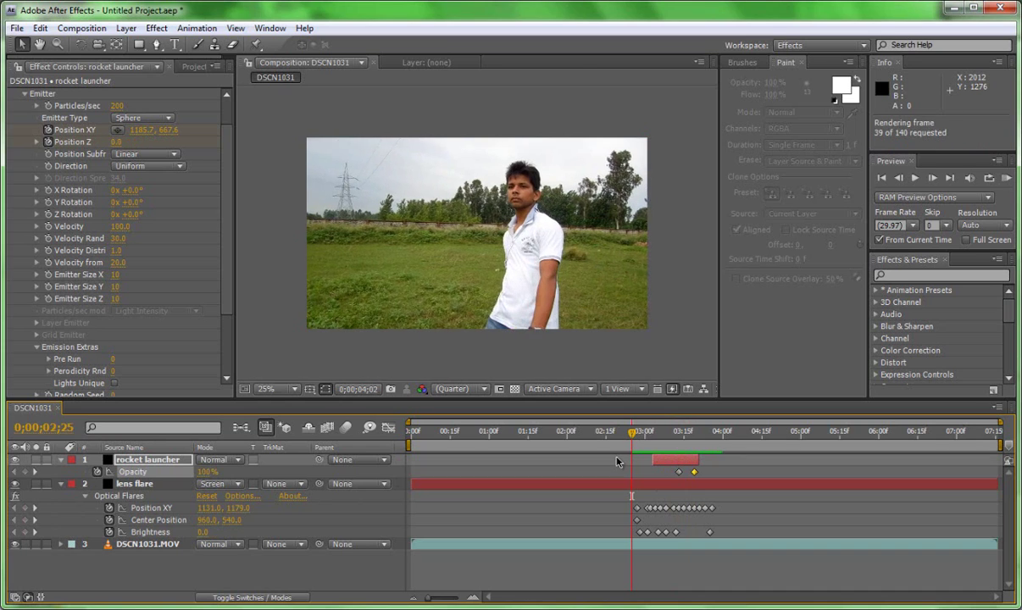
pyautogui.press('space')
pyautogui.moveTo(647, 438)
pyautogui.mouseDown()
pyautogui.moveTo(688, 434)
pyautogui.moveTo(642, 436)
pyautogui.moveTo(655, 436)
pyautogui.mouseUp()
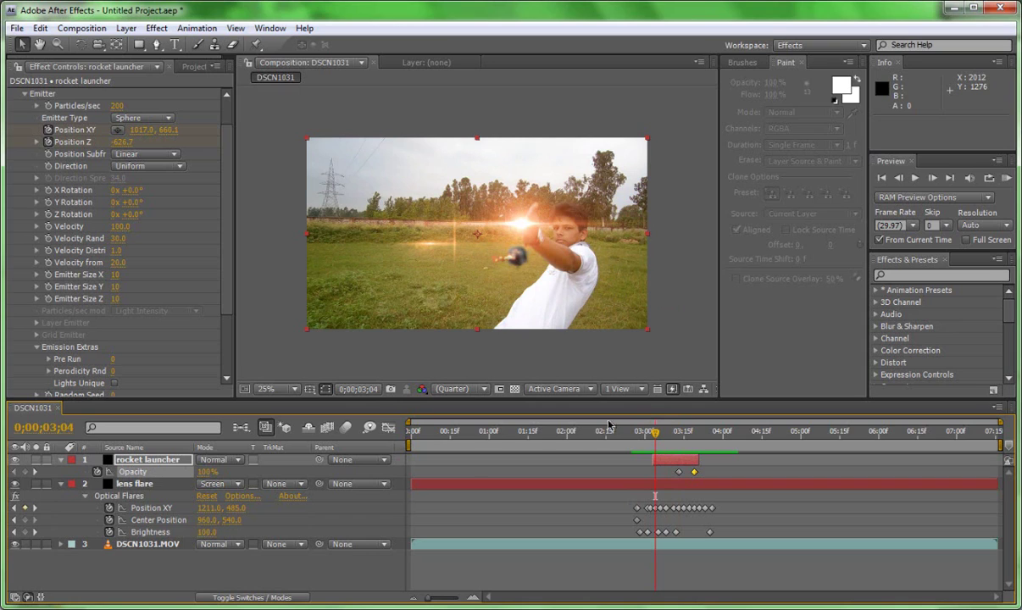
# Duplicate the lens flare layer, start it at 0;00;03;03, and move it above rocket launcher
pyautogui.click(652, 434)
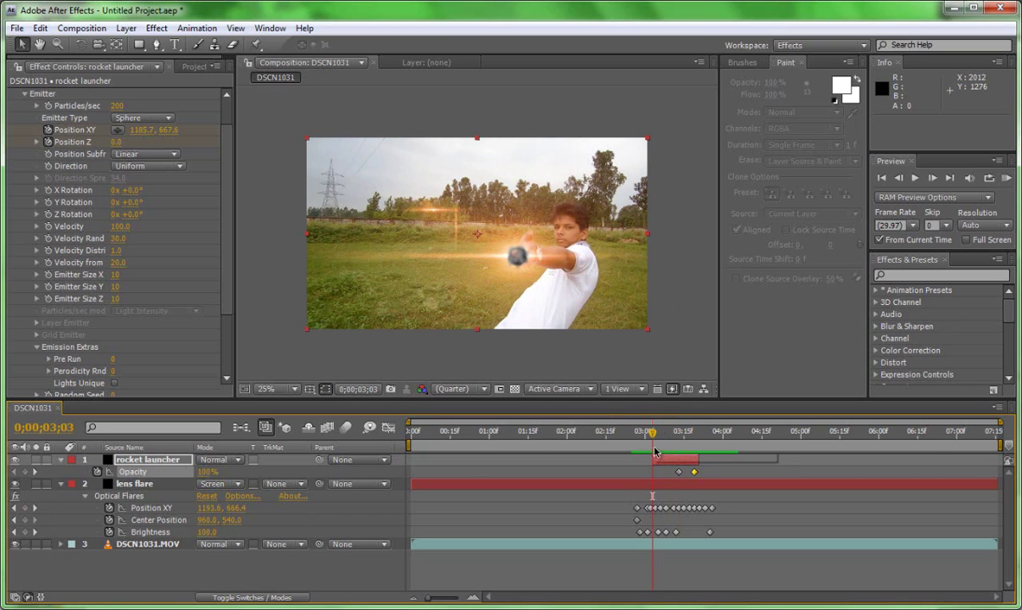
pyautogui.click(660, 484)
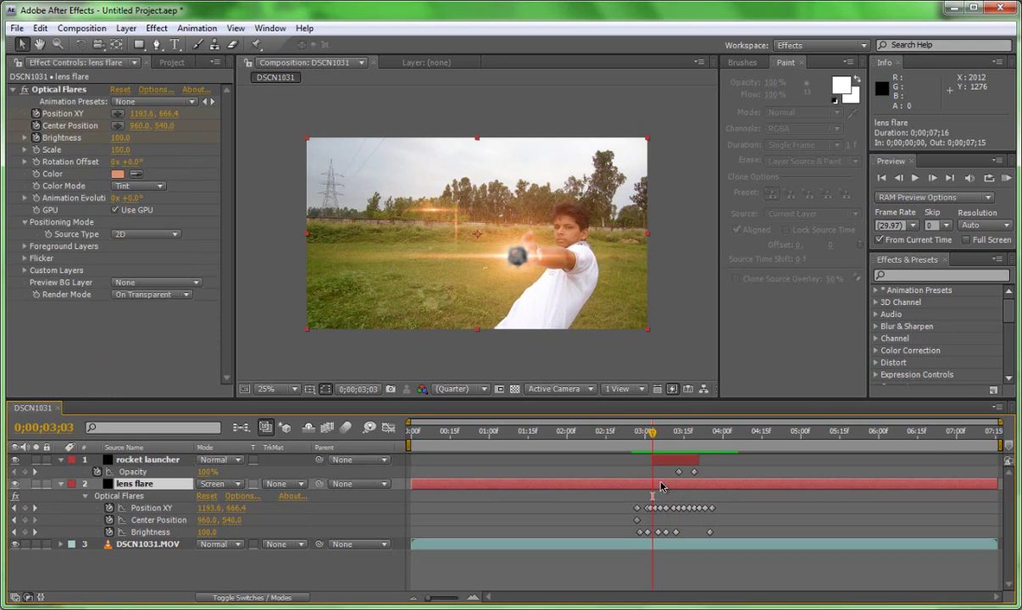
pyautogui.hotkey('ctrl', 'd')
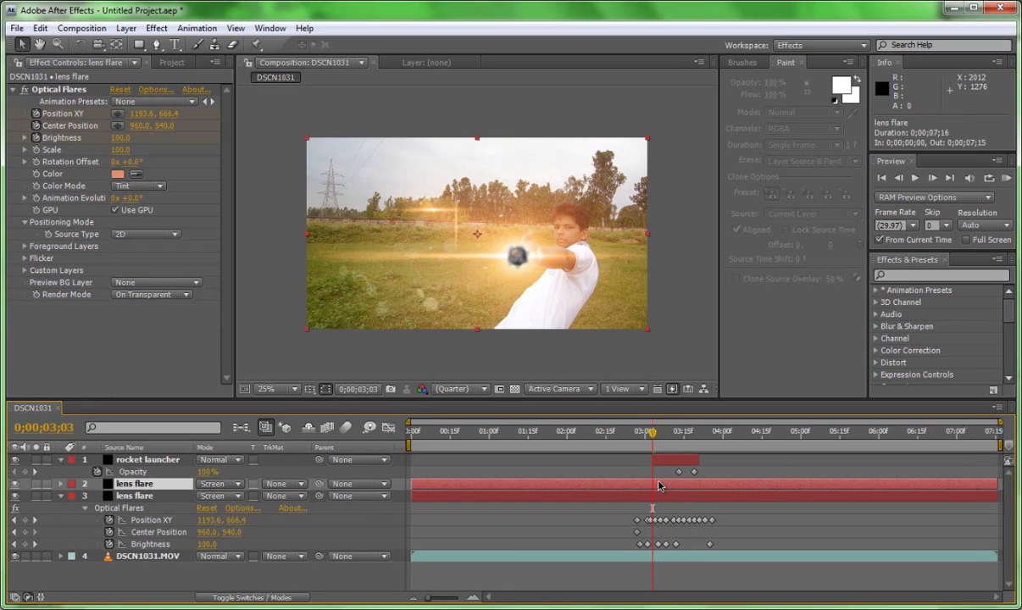
pyautogui.hotkey('alt', '[')
pyautogui.moveTo(135, 484); pyautogui.dragTo(156, 460)
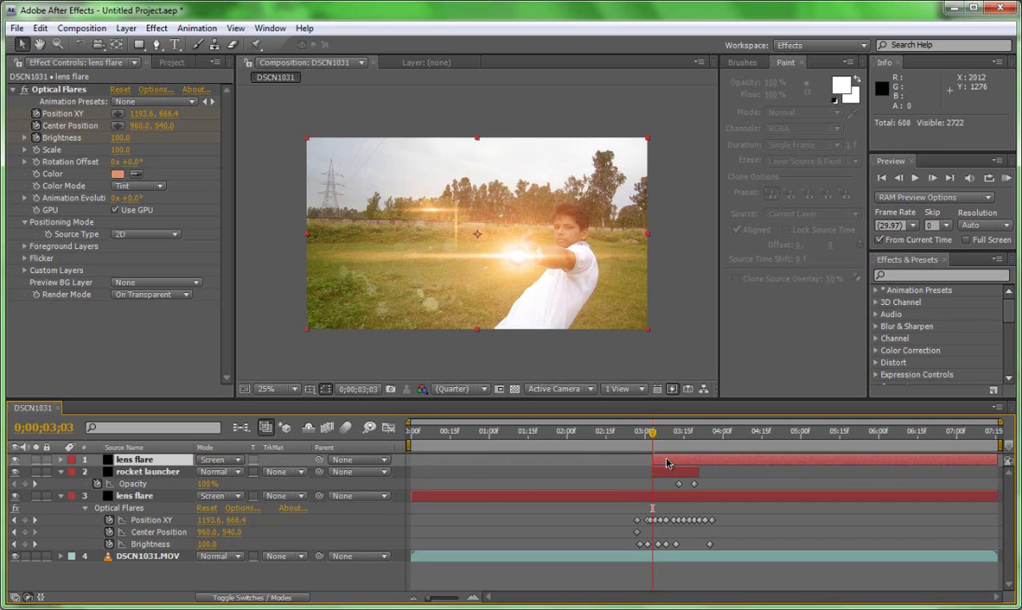
# Remove the duplicate's Position XY, Center Position and Brightness keyframes
pyautogui.press('u')
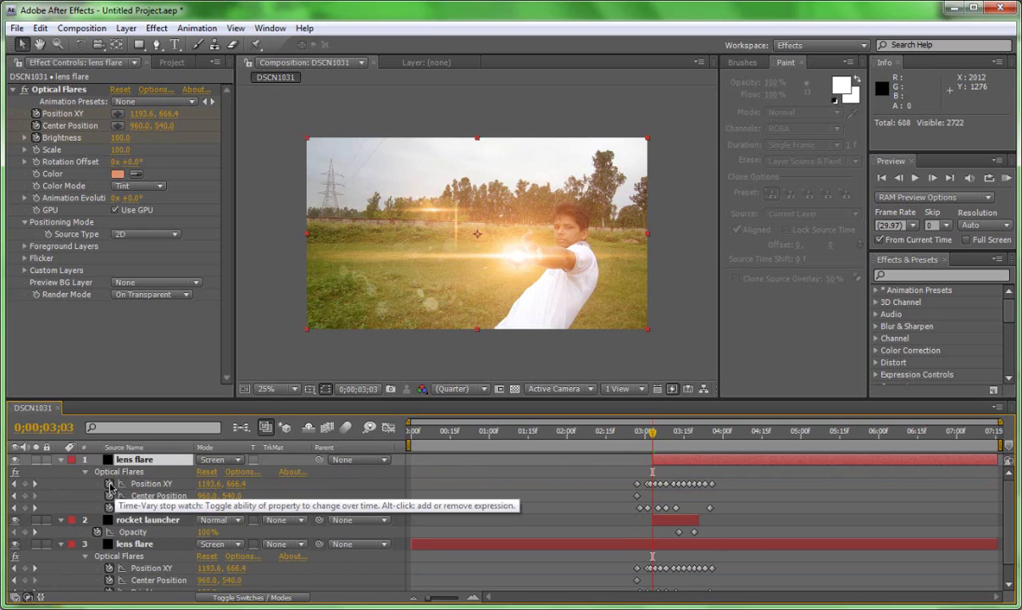
pyautogui.click(109, 484)
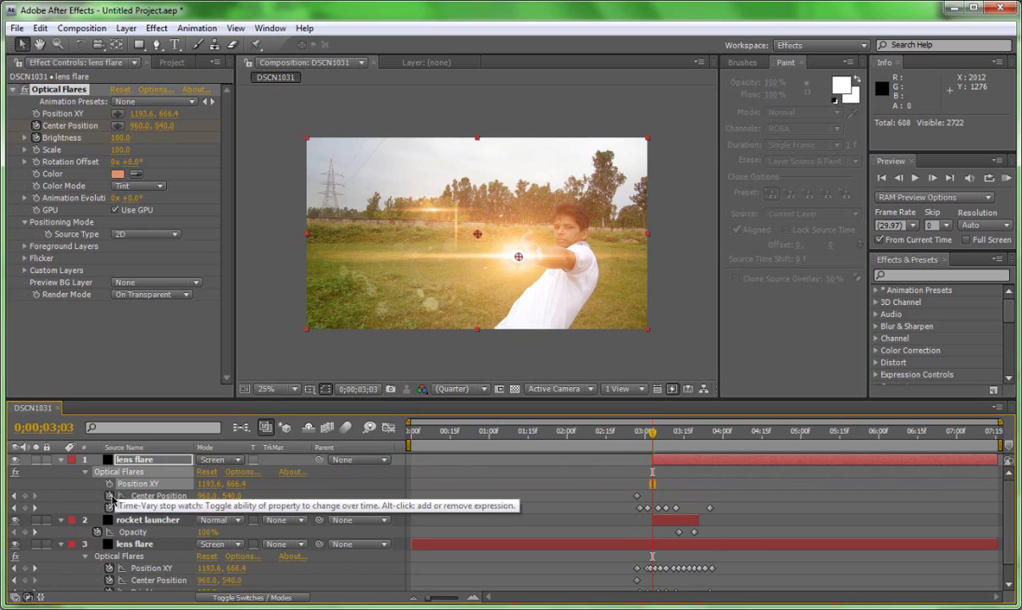
pyautogui.click(110, 496)
pyautogui.click(109, 508)
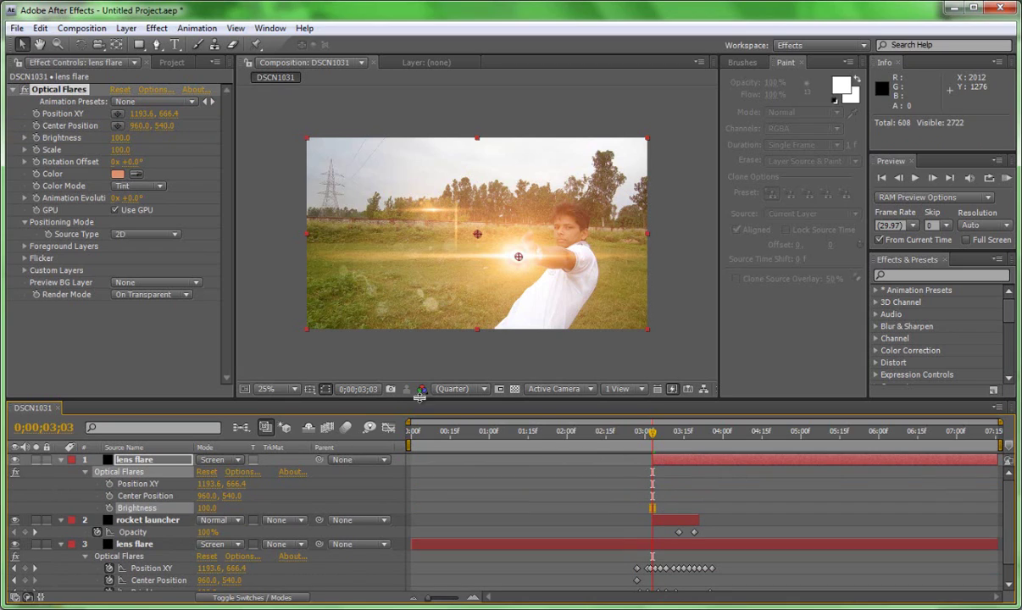
# Rename the top flare layer 'rocket launcher flare' and keyframe its Position XY
pyautogui.click(162, 460)
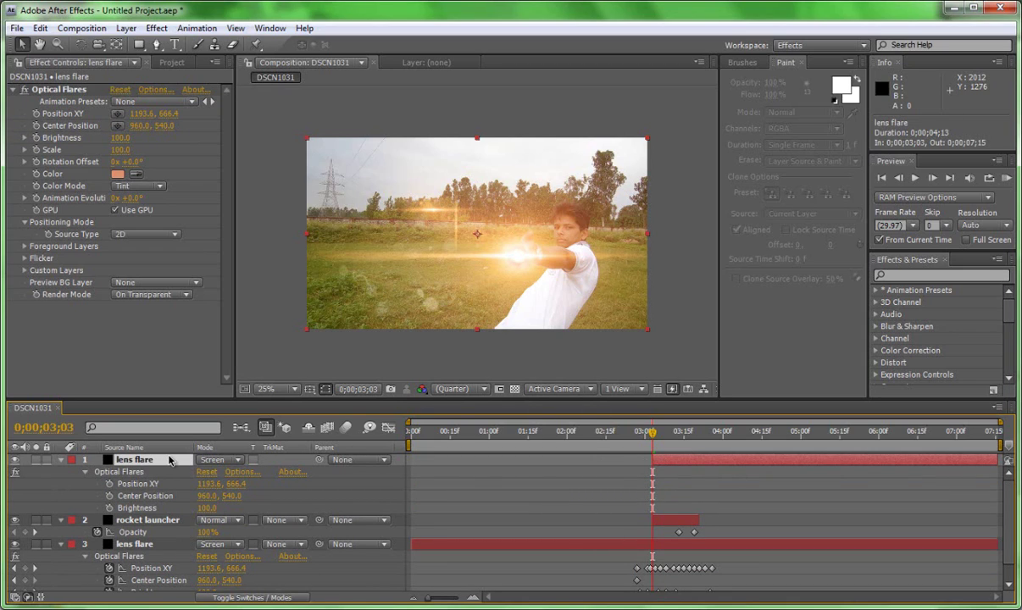
pyautogui.press('Return')
pyautogui.write('rocket launcher')
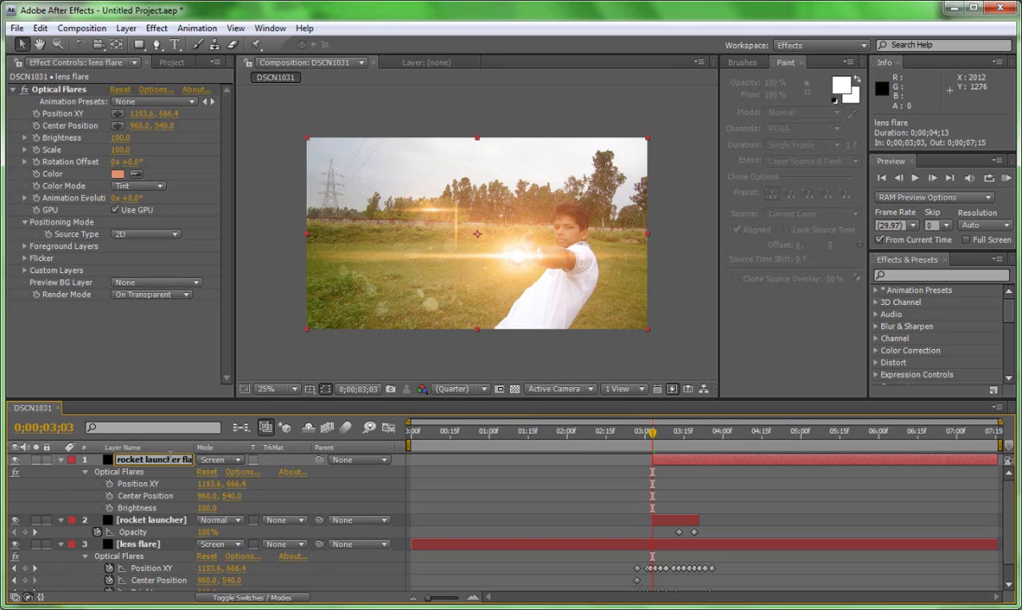
pyautogui.press('Return')
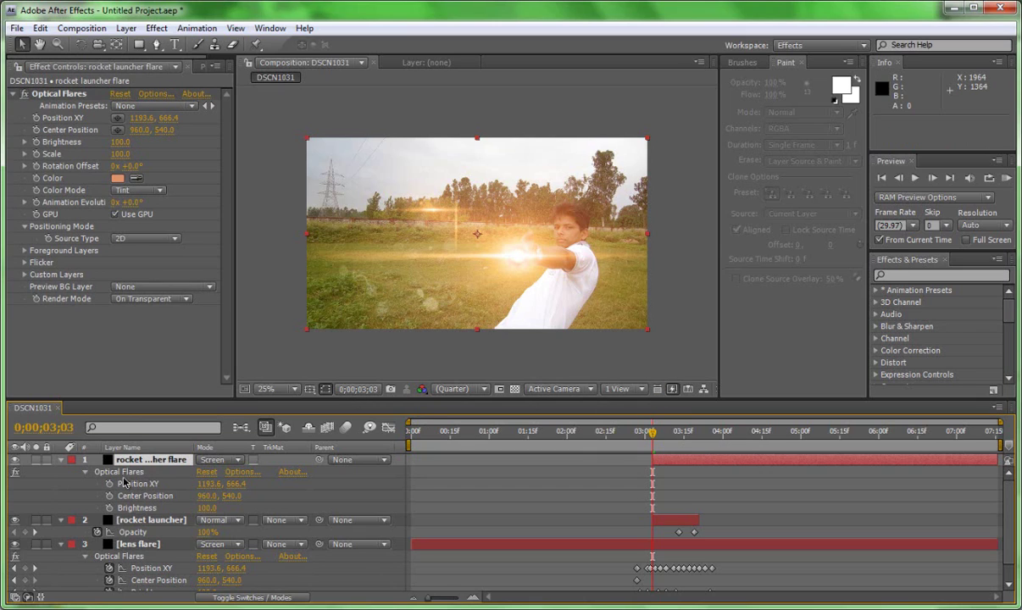
pyautogui.click(109, 484)
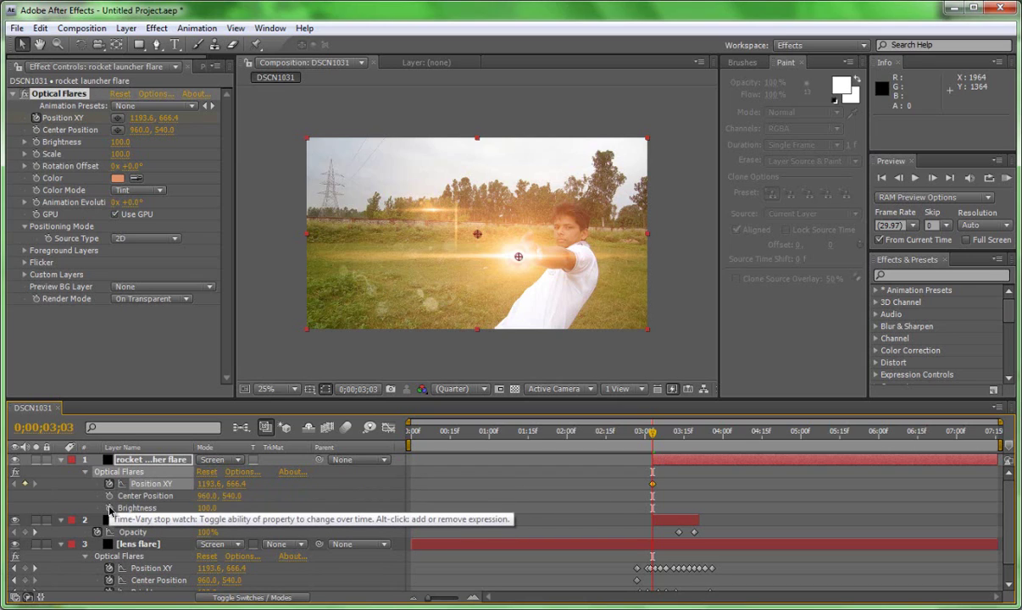
# Keyframe Brightness and move the flare down-left along the rocket path off frame through 3;10
pyautogui.click(109, 508)
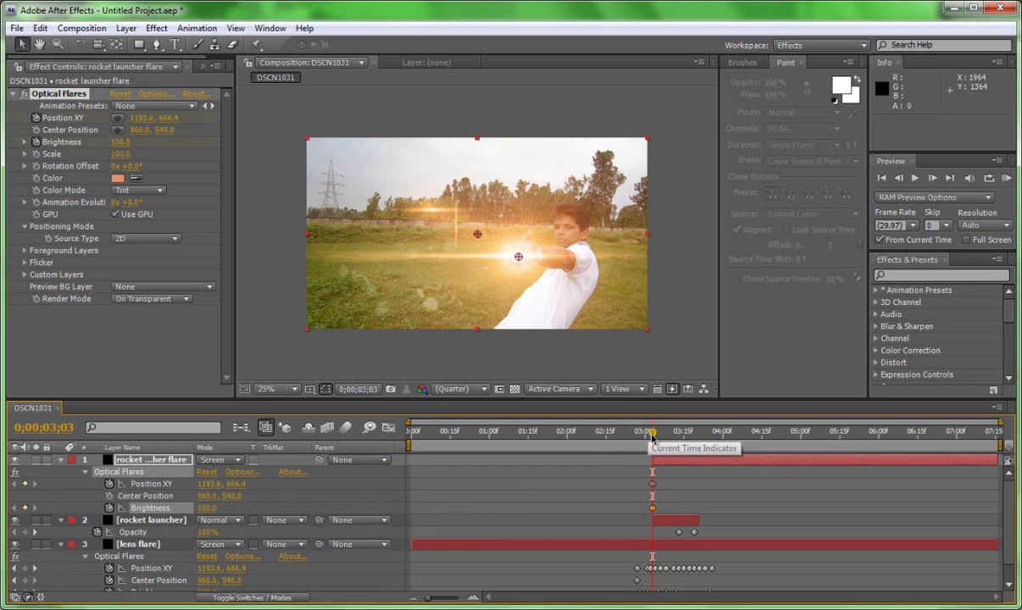
pyautogui.moveTo(651, 436); pyautogui.dragTo(659, 437)
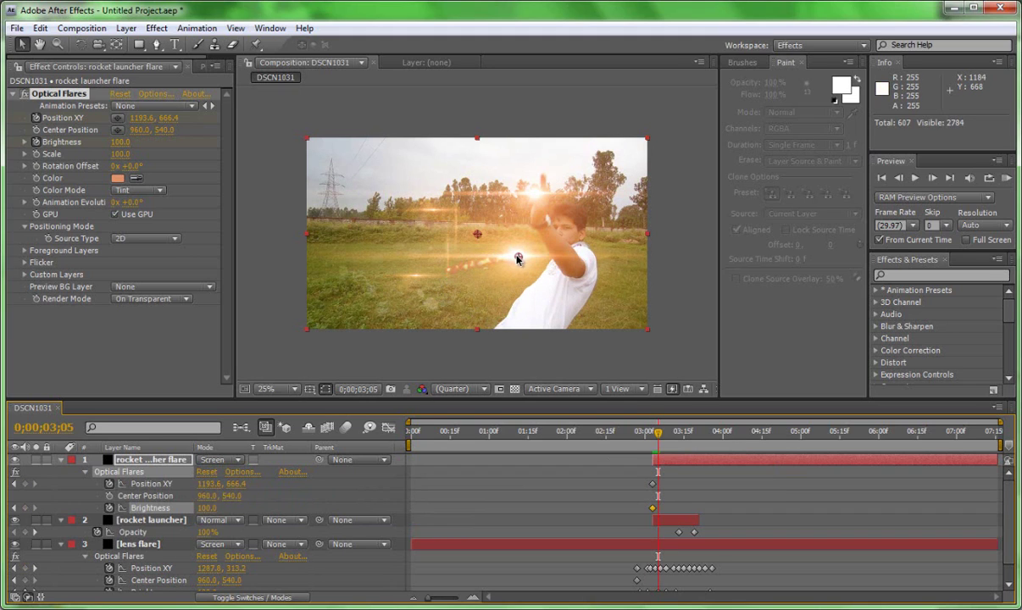
pyautogui.moveTo(518, 258); pyautogui.dragTo(438, 275)
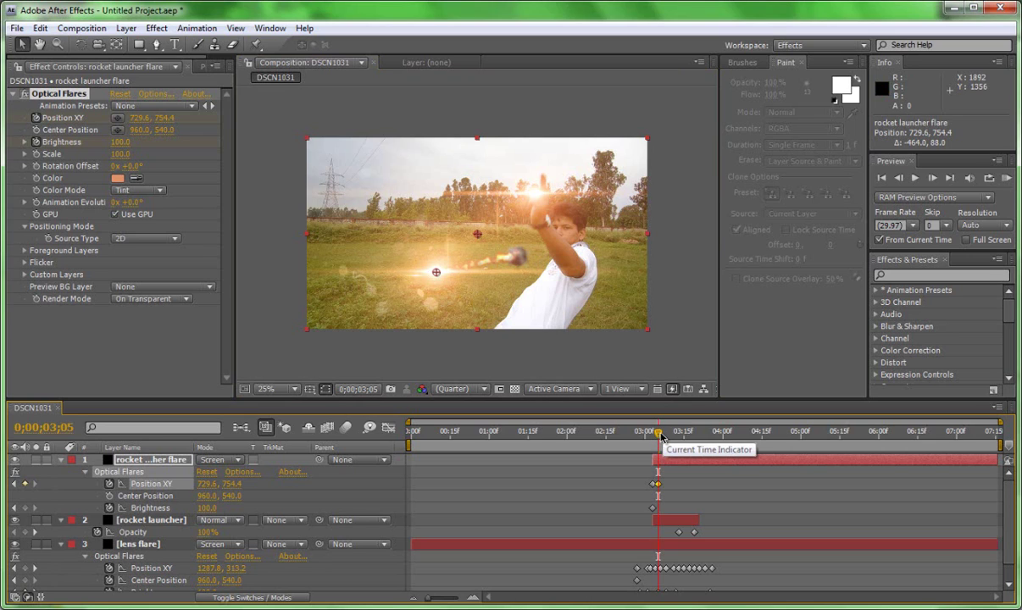
pyautogui.moveTo(659, 434); pyautogui.dragTo(663, 435)
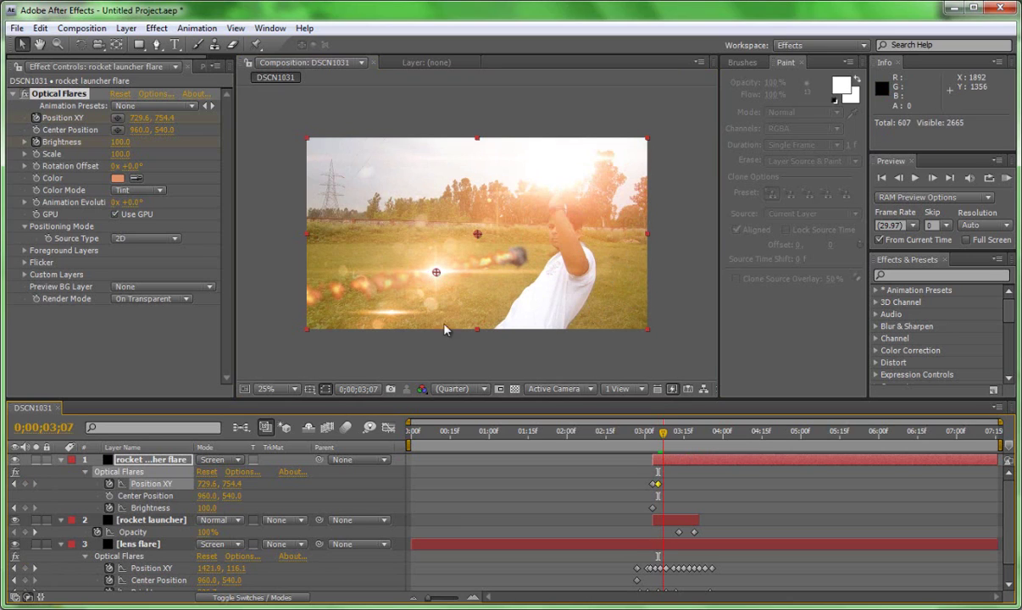
pyautogui.moveTo(436, 274); pyautogui.dragTo(290, 299)
pyautogui.press('pagedown')
pyautogui.press('pagedown')
pyautogui.press('pagedown')
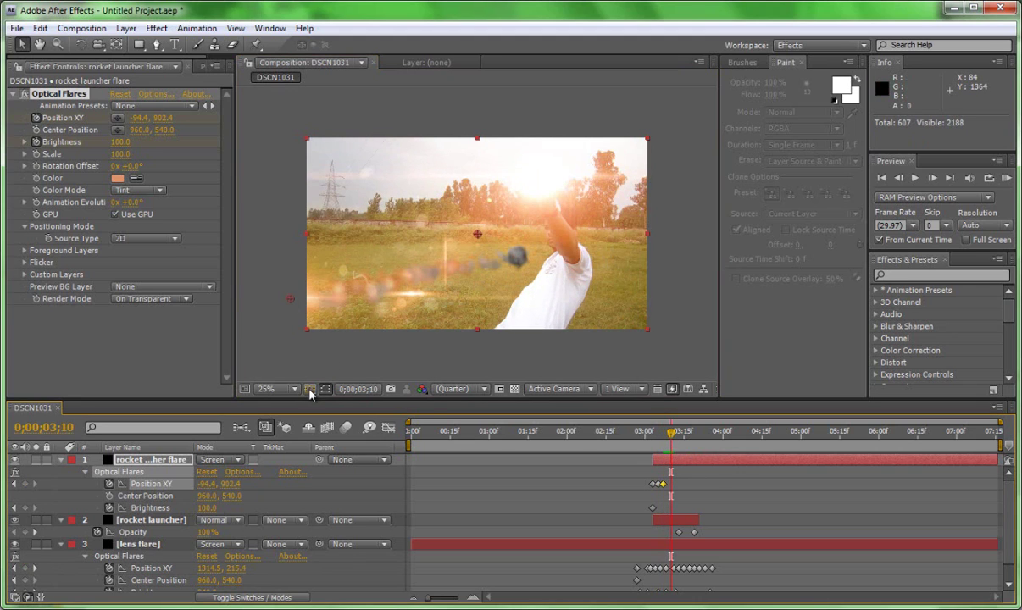
pyautogui.press(',')
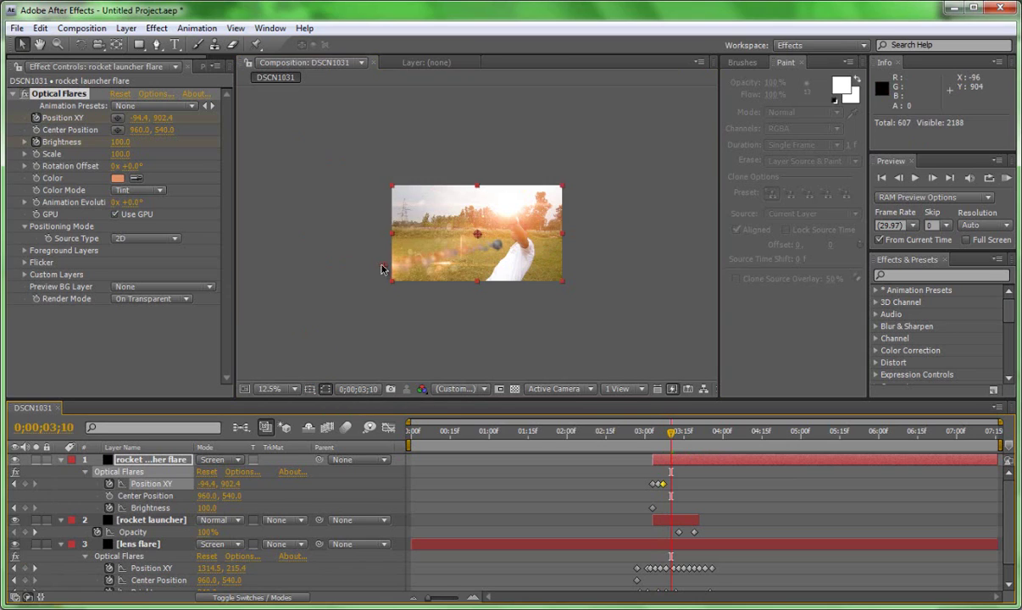
pyautogui.moveTo(378, 269); pyautogui.dragTo(338, 292)
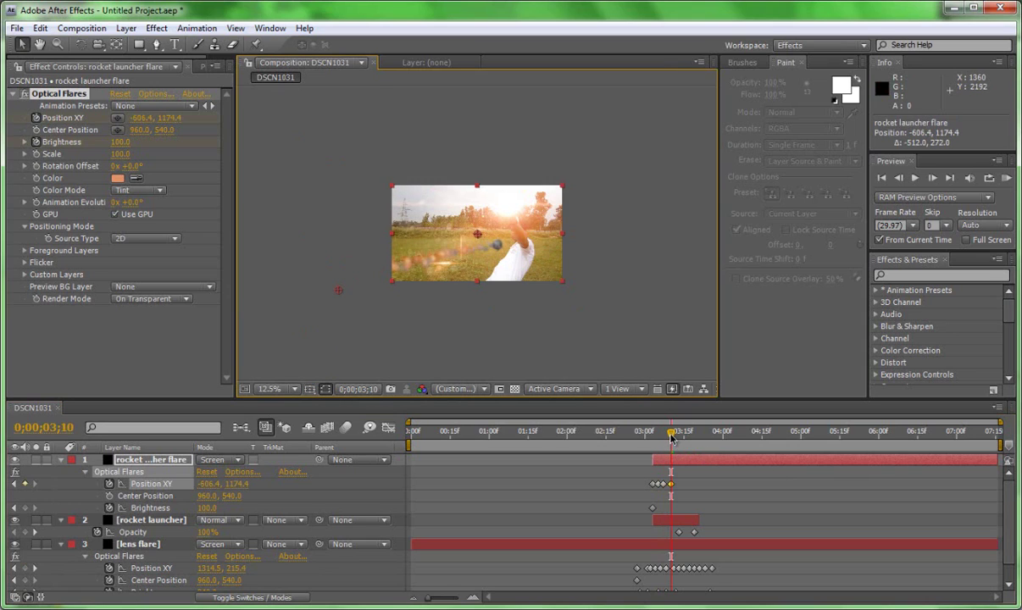
pyautogui.moveTo(671, 435); pyautogui.dragTo(664, 436)
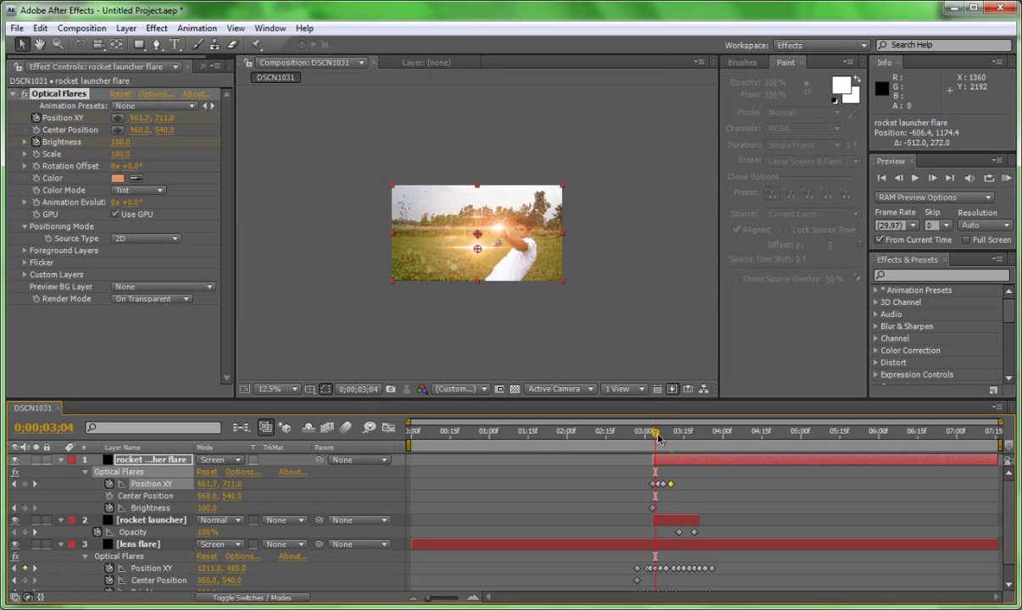
# Set the flare's Brightness to 200 at 0;00;03;06 and check the animation
pyautogui.click(660, 433)
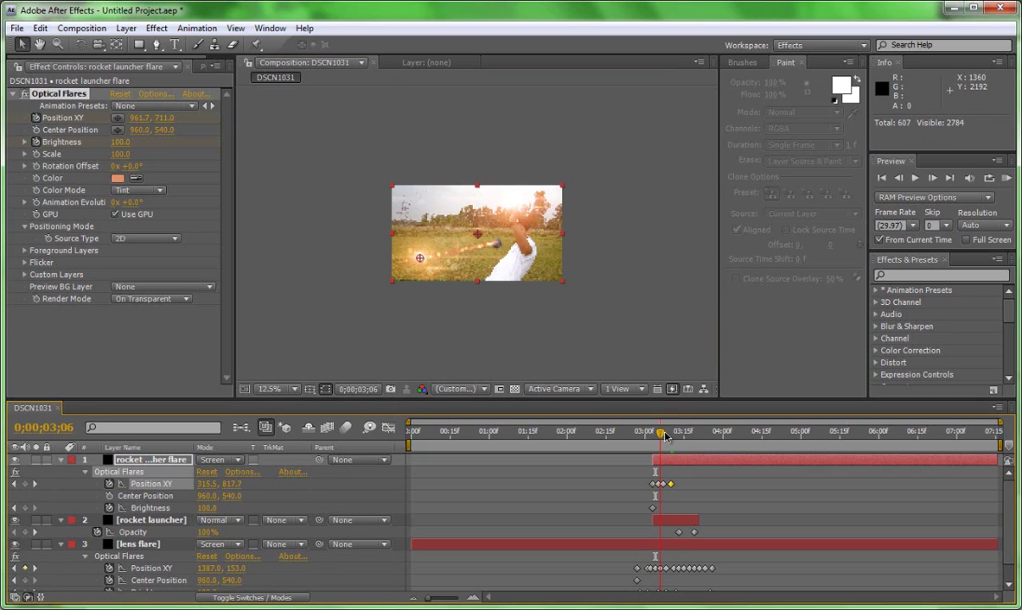
pyautogui.click(211, 507)
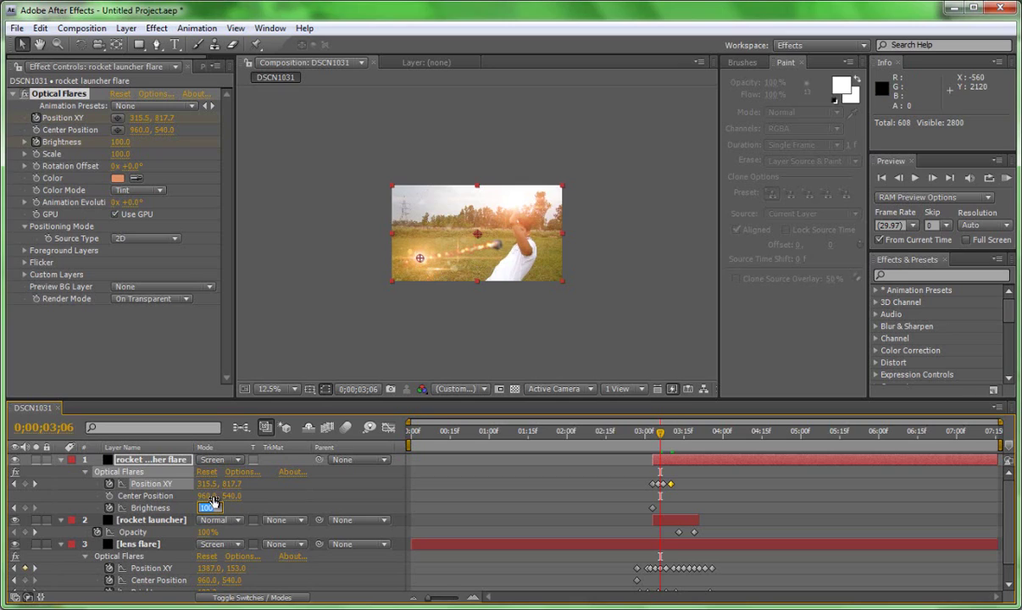
pyautogui.write('300')
pyautogui.press('Return')
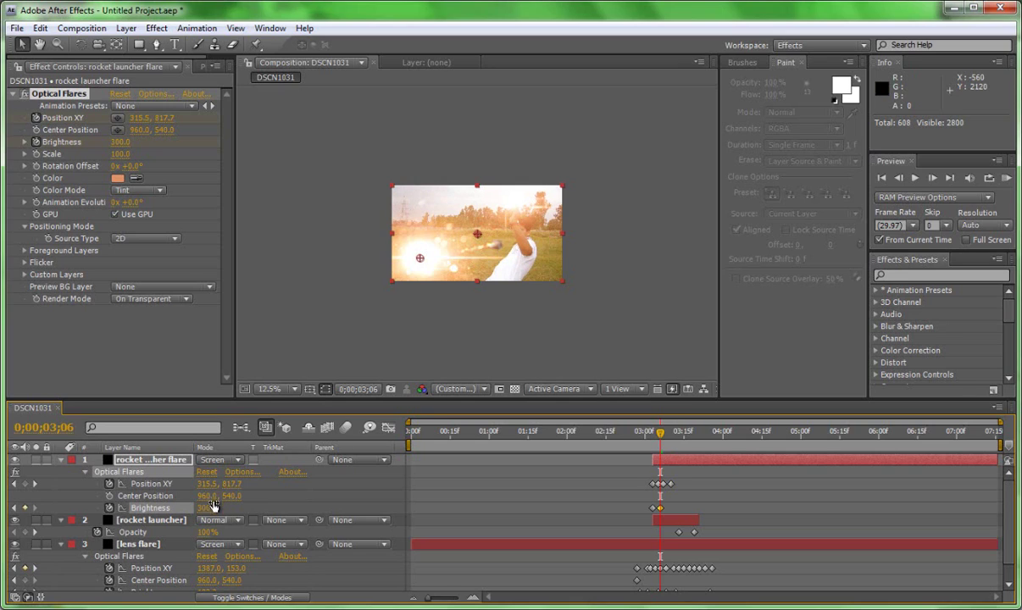
pyautogui.click(205, 507)
pyautogui.write('200')
pyautogui.press('Return')
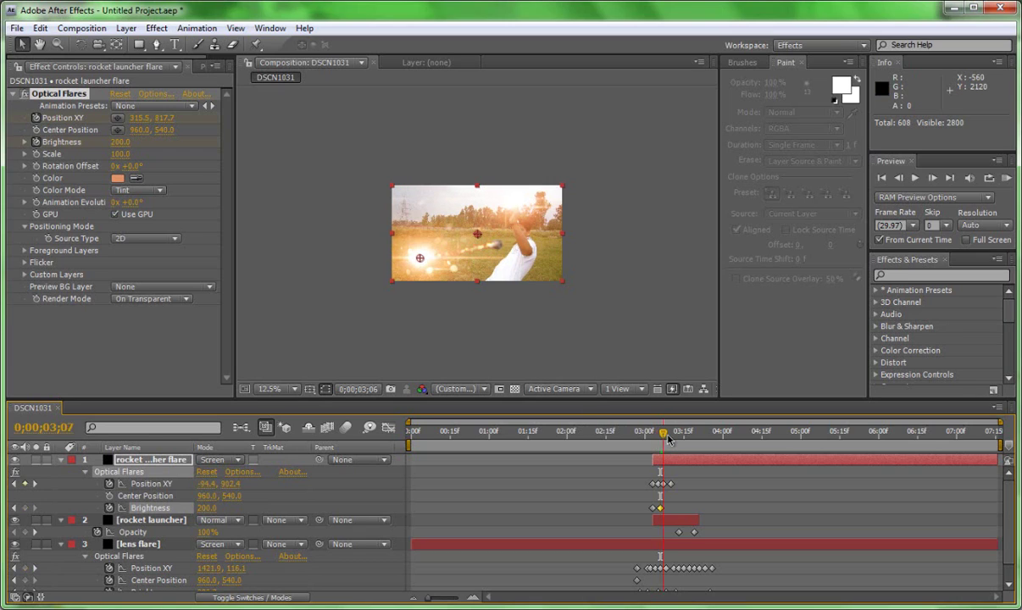
pyautogui.moveTo(665, 437); pyautogui.dragTo(674, 439)
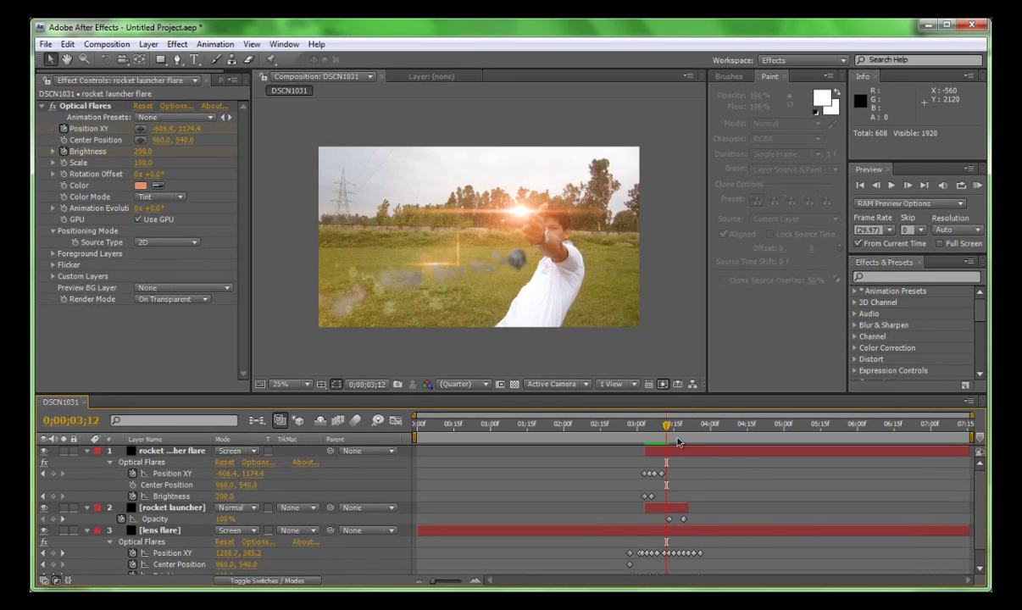
pyautogui.press('space')
pyautogui.press('space')
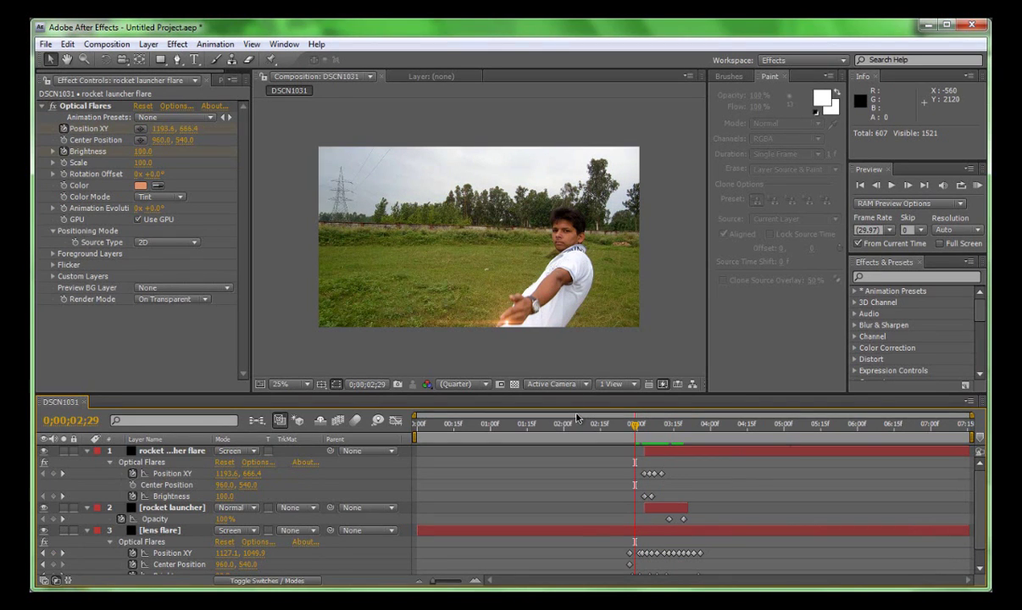
pyautogui.press('KP_0')
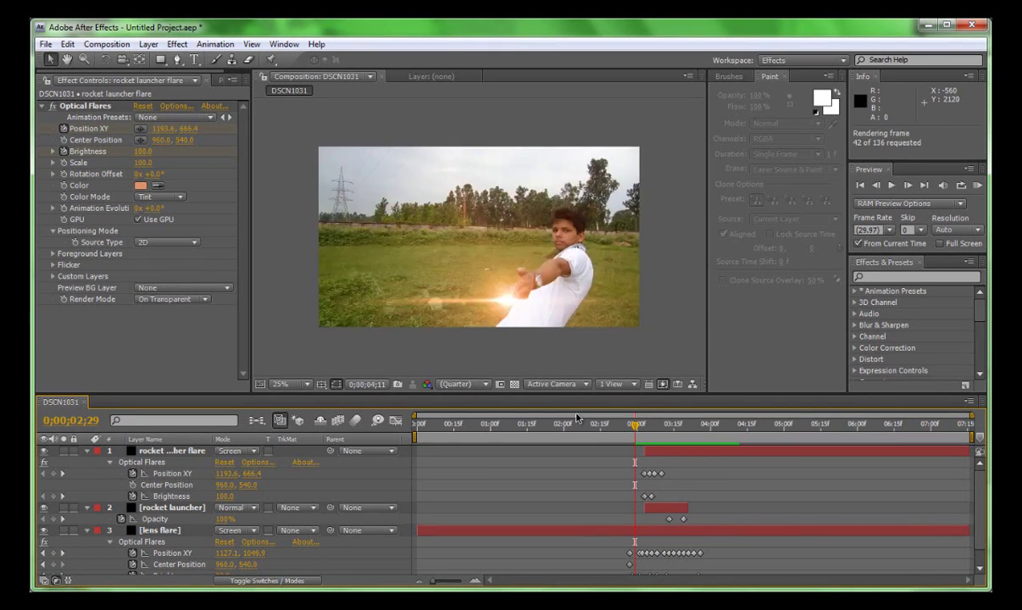
pyautogui.press('space')
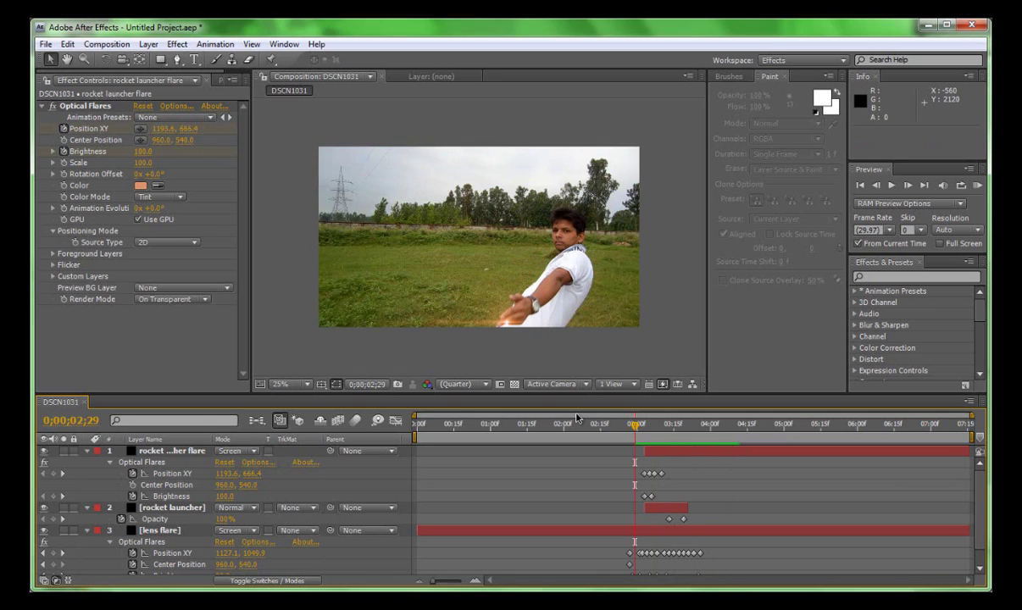
pyautogui.click(642, 426)
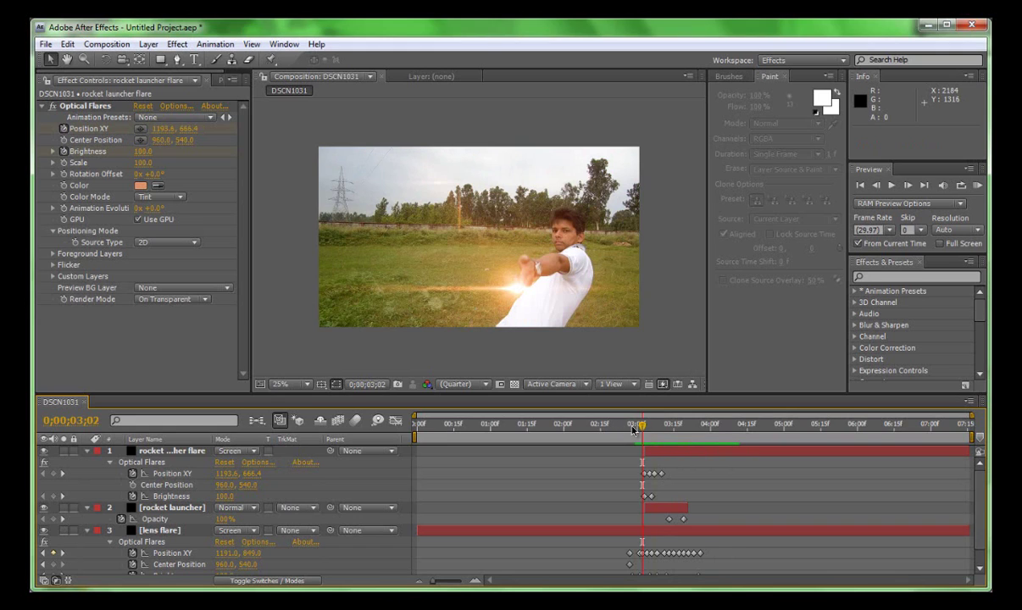
pyautogui.moveTo(644, 428); pyautogui.dragTo(680, 428)
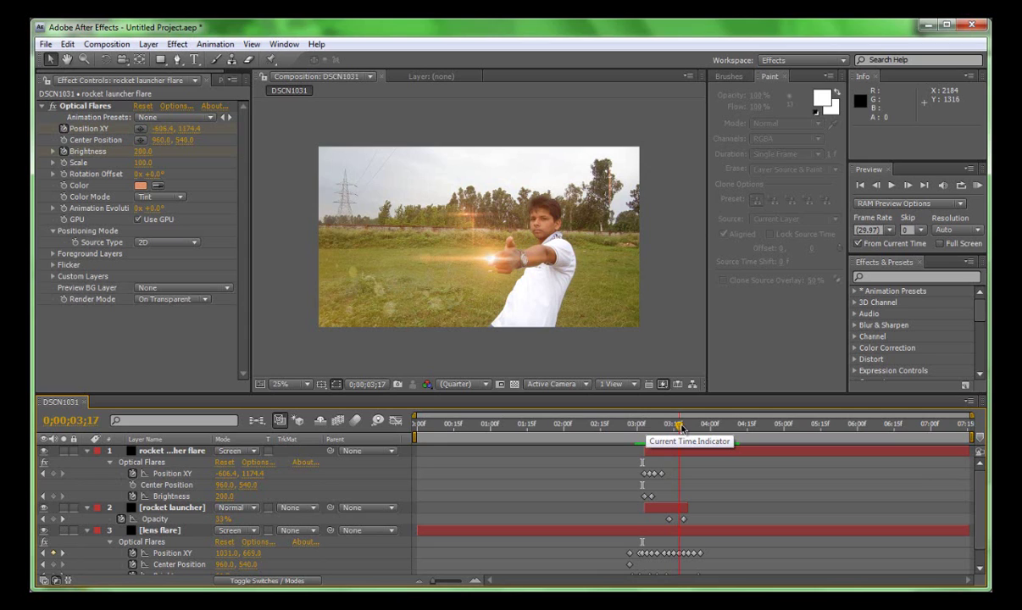